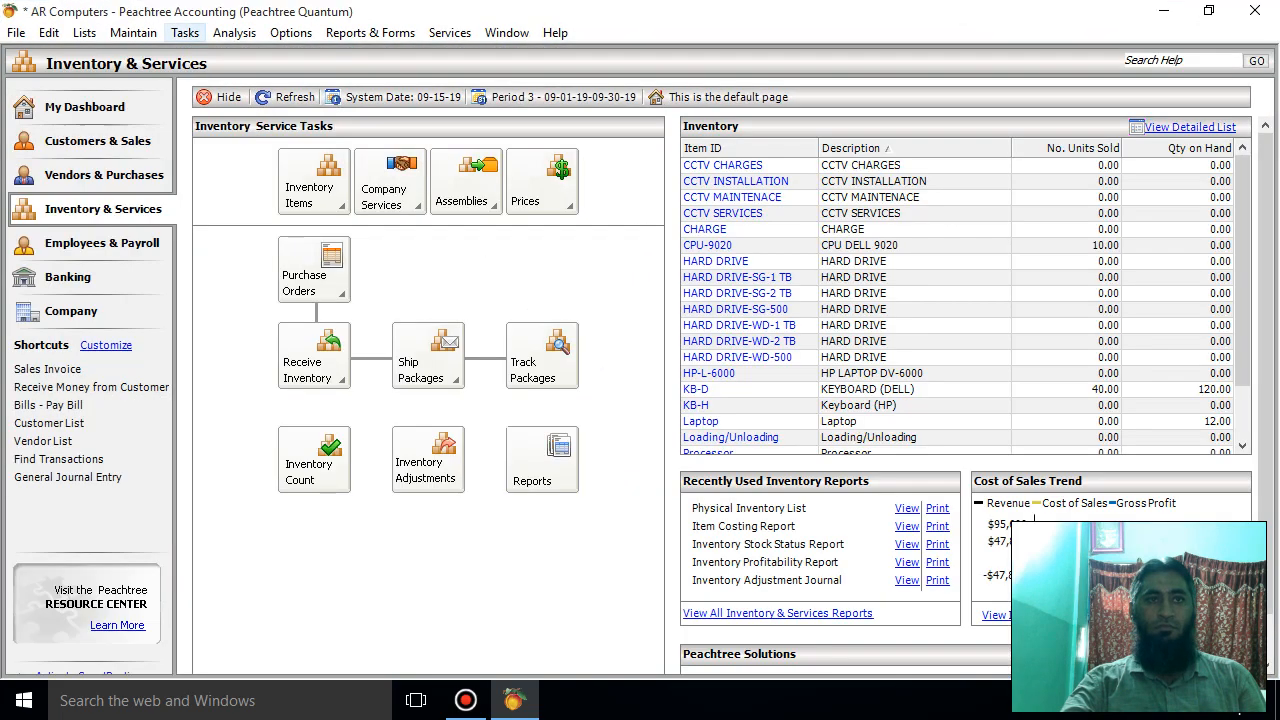
Step: Start a new vendor credit memo from the Vendors & Purchases tasks and reposition its window so the whole form fits on screen
left_click(133, 32)
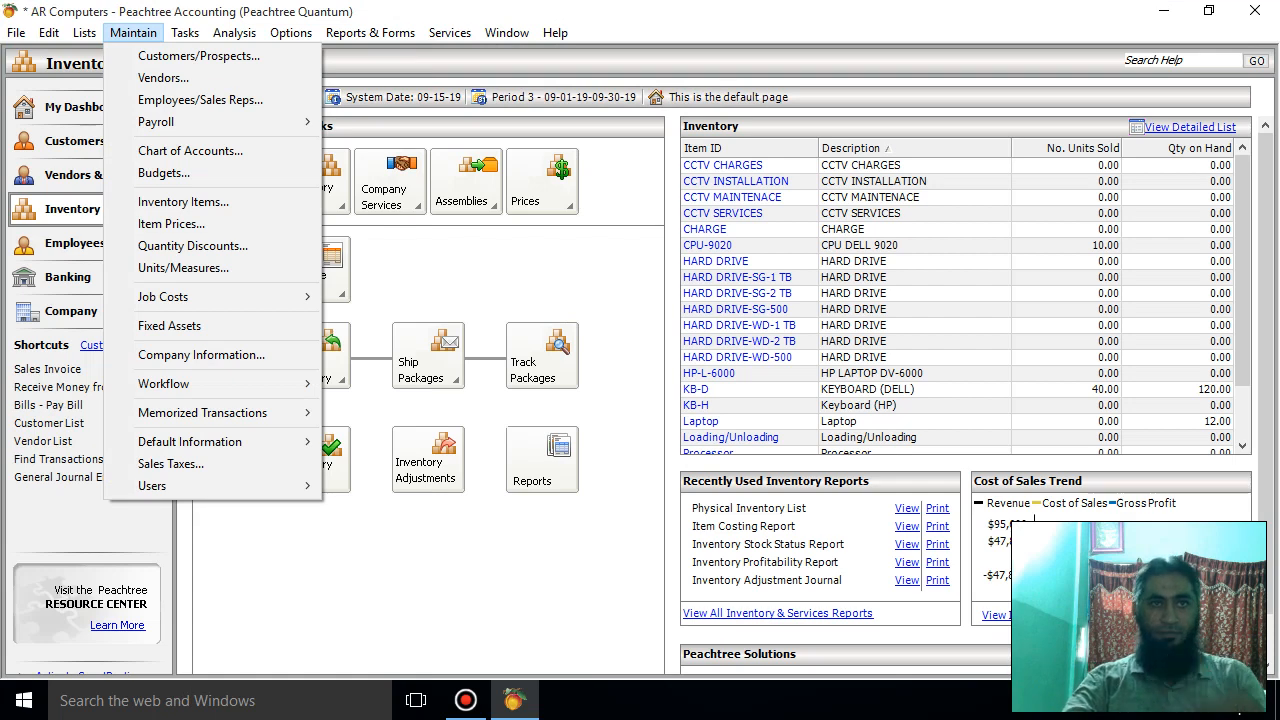
key("Escape")
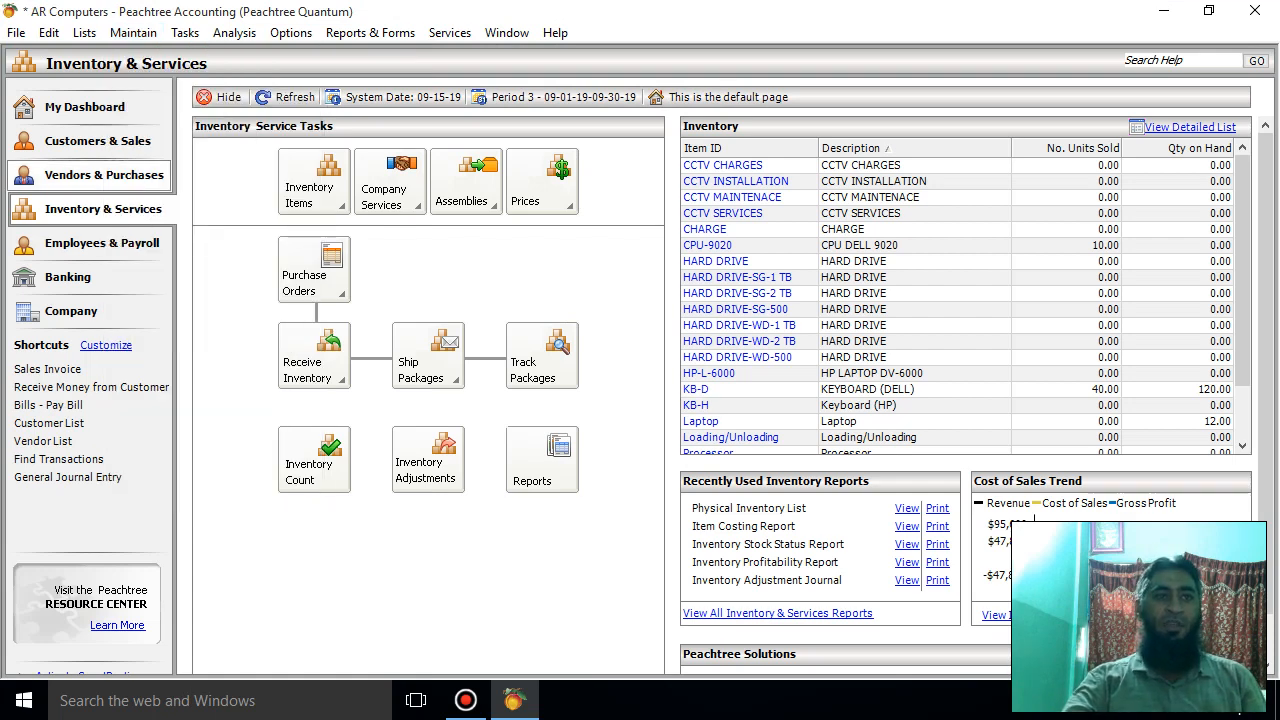
left_click(104, 174)
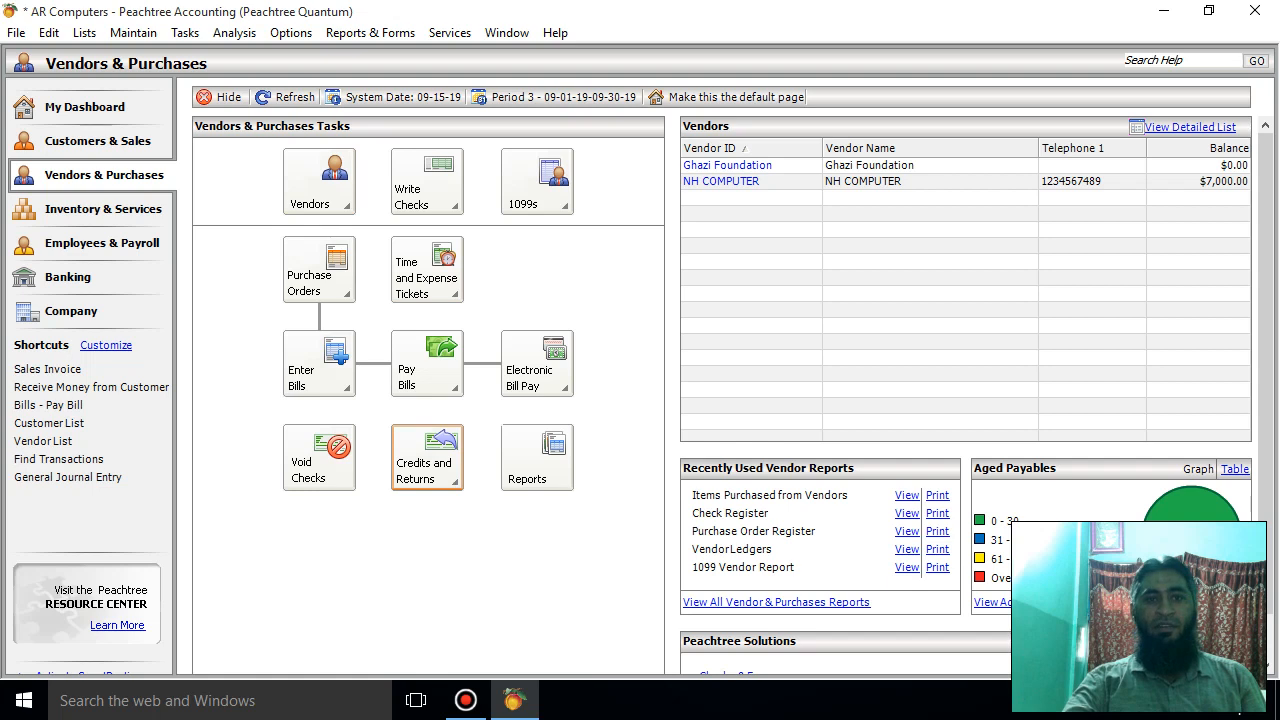
left_click(455, 481)
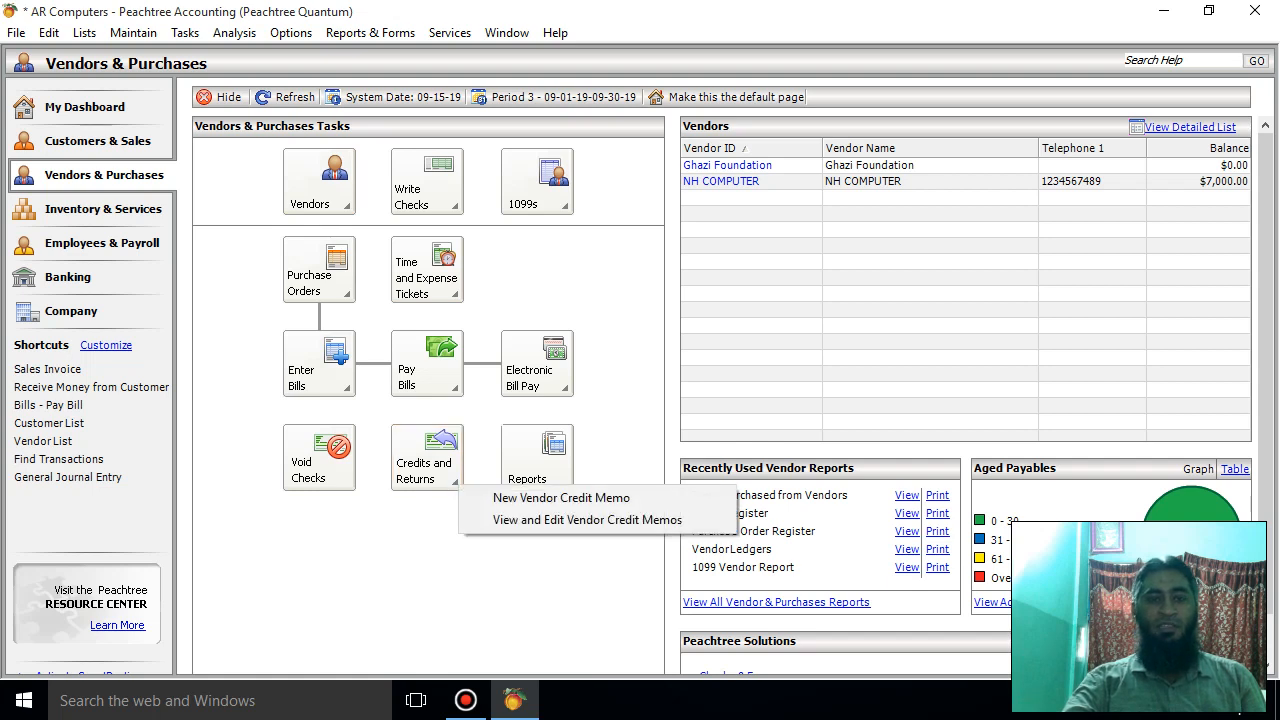
left_click(561, 498)
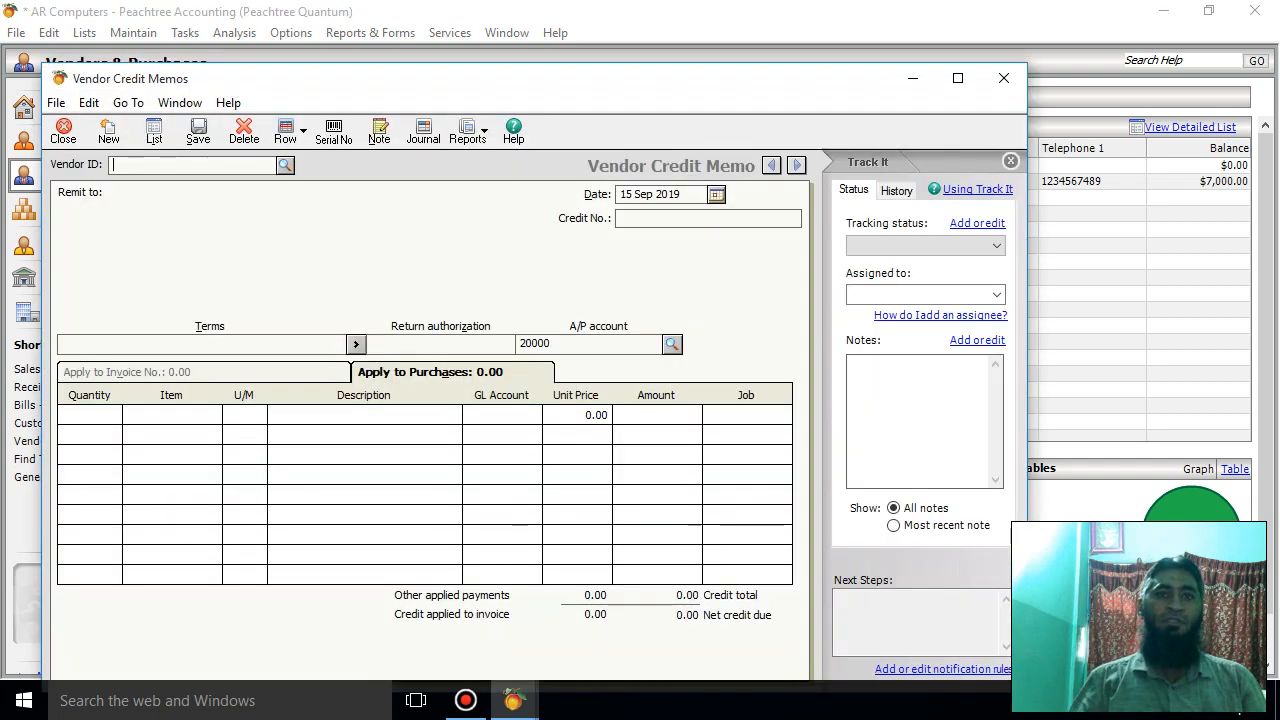
left_click_drag(540, 78, 521, 24)
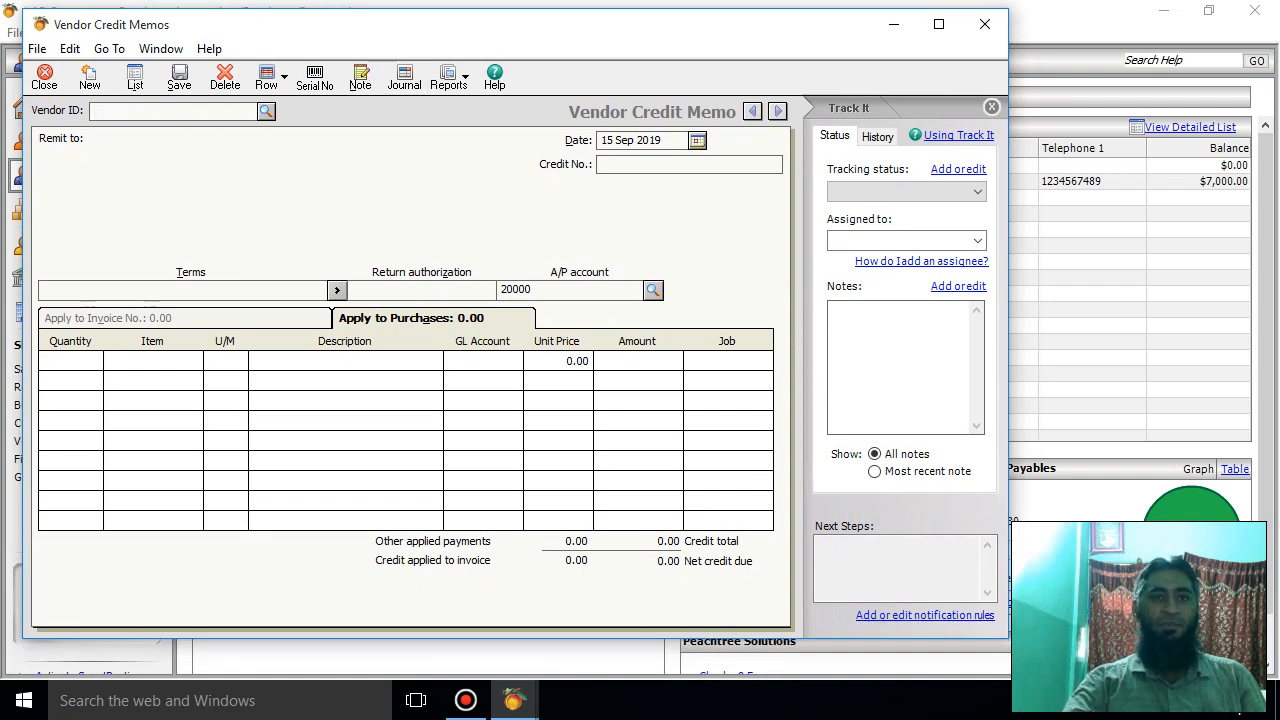
Step: Set NH COMPUTER as the vendor on the credit memo
left_click(266, 111)
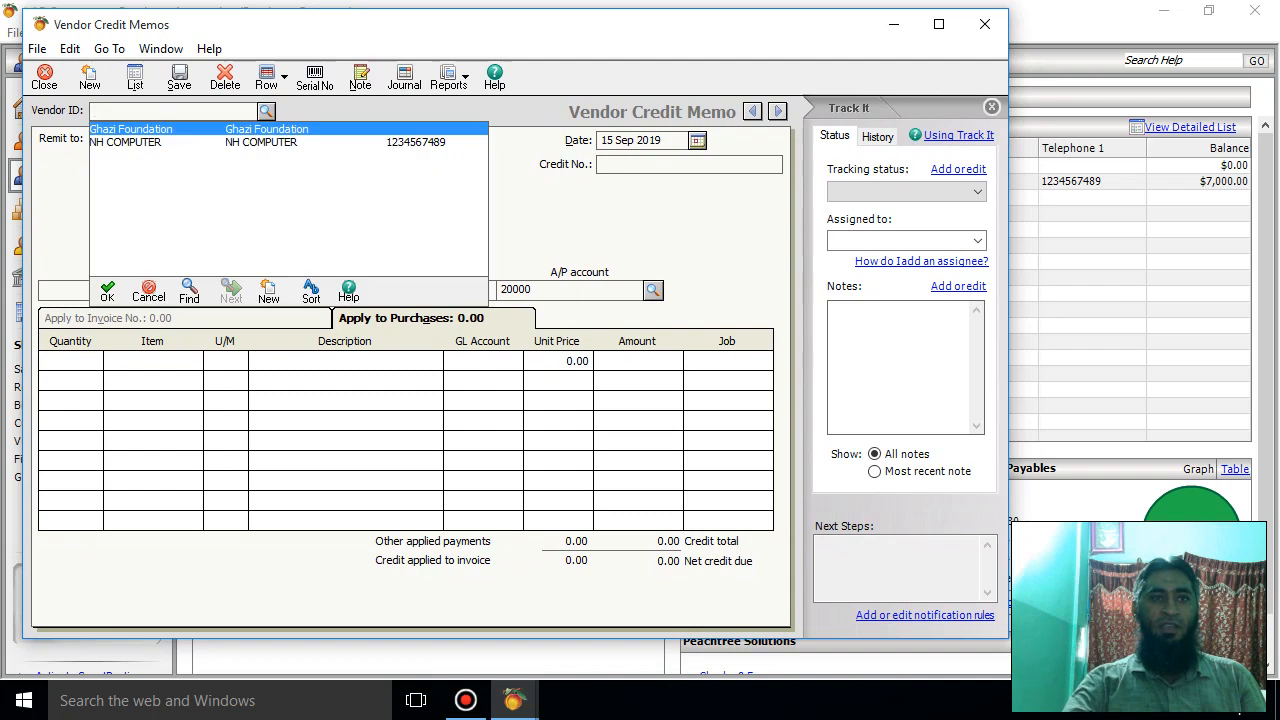
double_click(150, 142)
left_click(284, 78)
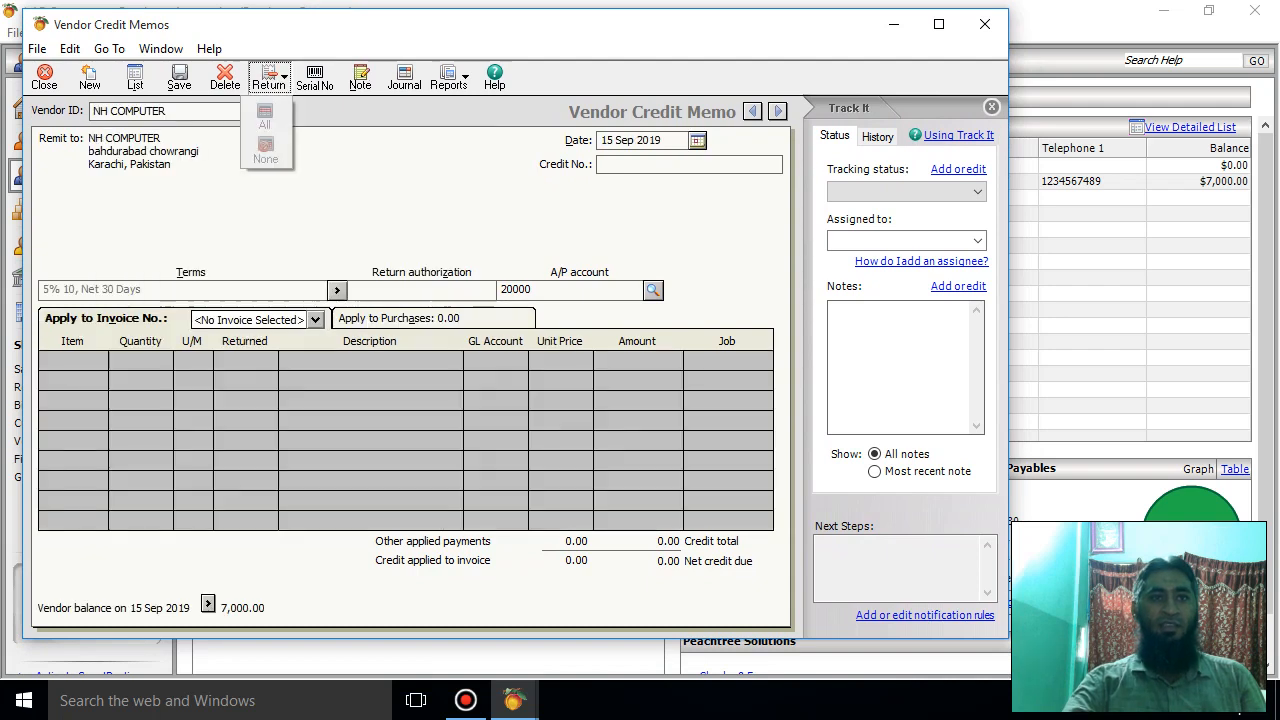
left_click(284, 78)
Step: Switch the memo's vendor back and forth between Ghazi Foundation and NH COMPUTER to compare them, finishing on NH COMPUTER
left_click(266, 111)
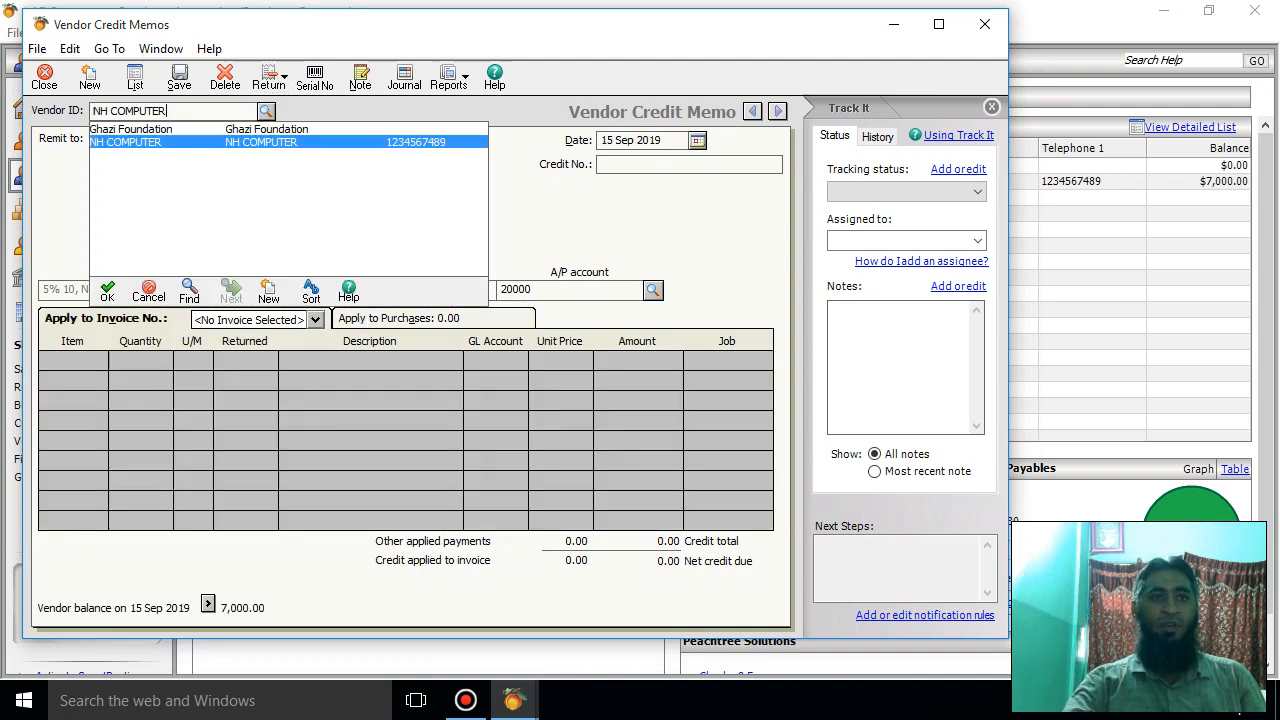
double_click(131, 129)
left_click(266, 111)
double_click(126, 142)
left_click(266, 111)
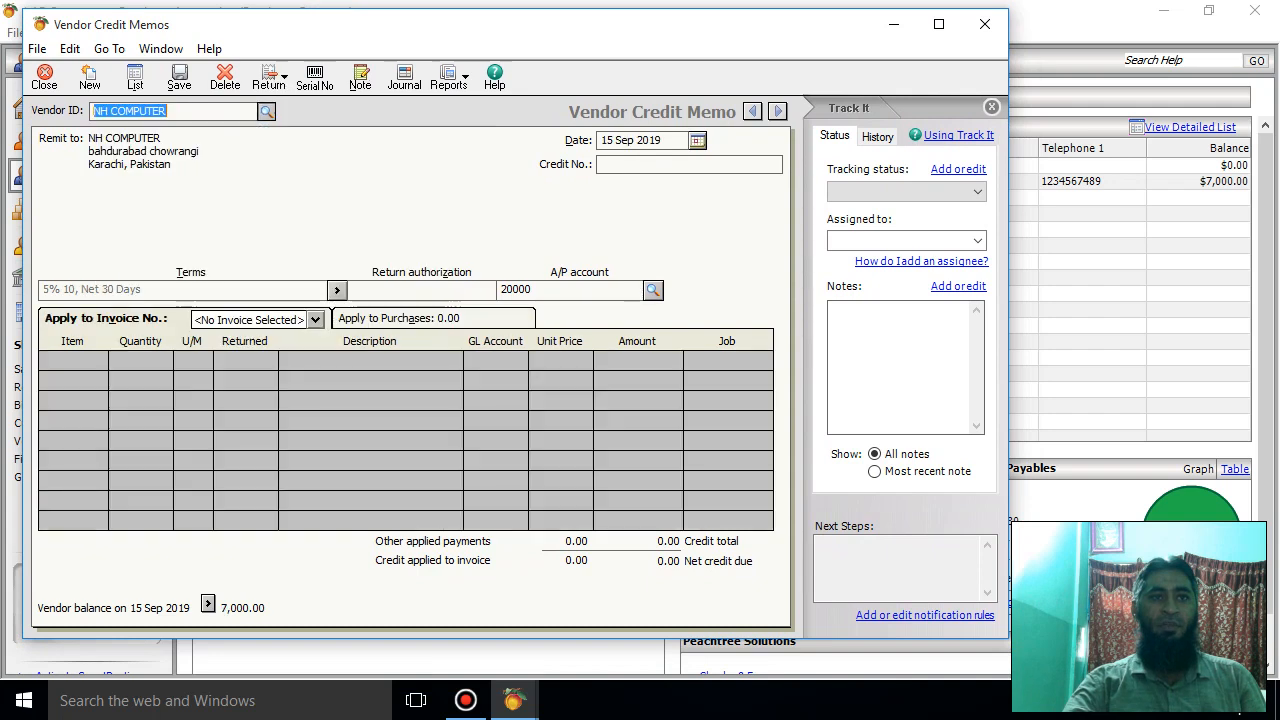
double_click(131, 129)
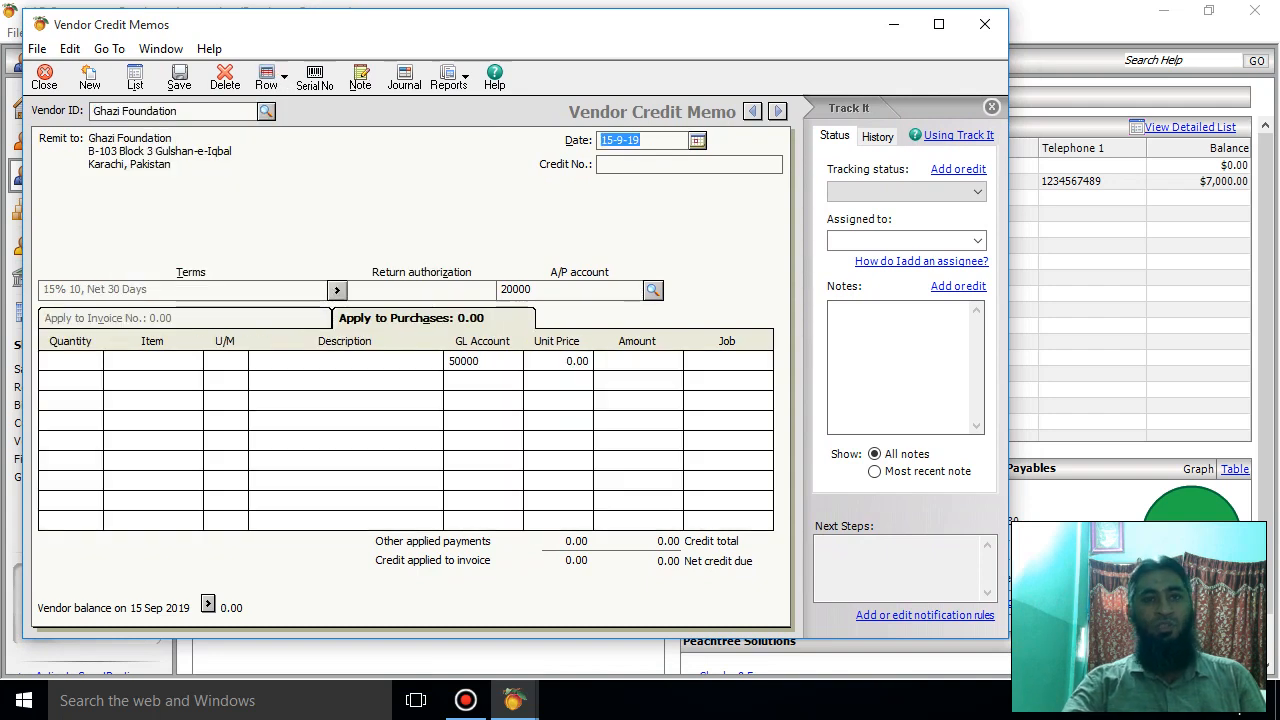
left_click(266, 111)
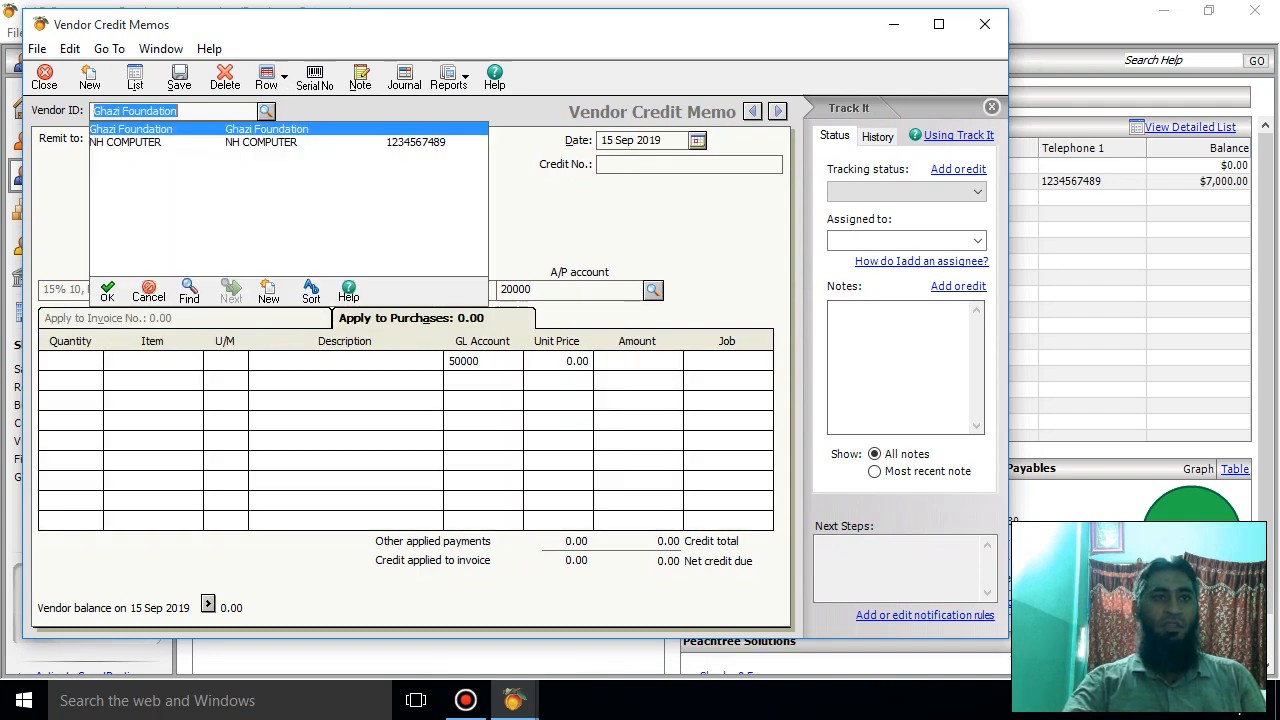
key("Escape")
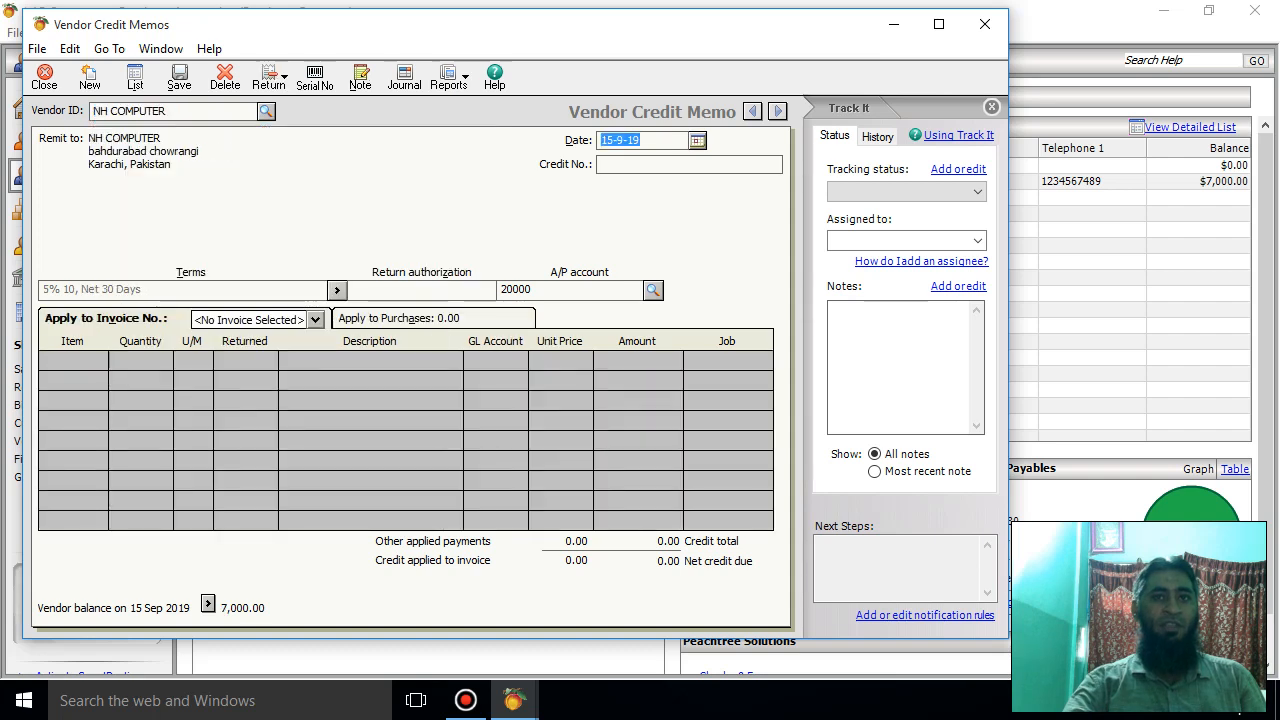
left_click(732, 13)
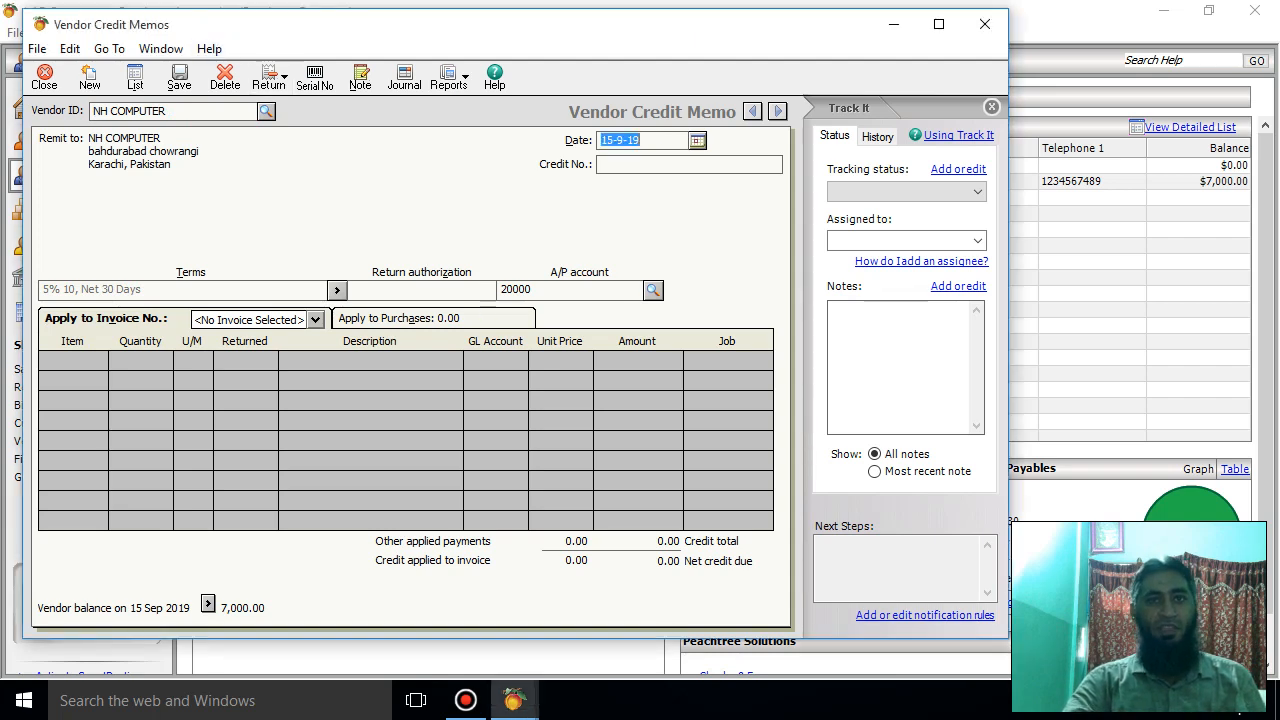
Step: Enter 1 as the credit number and look through the account choices for the A/P account without changing it
key("Tab")
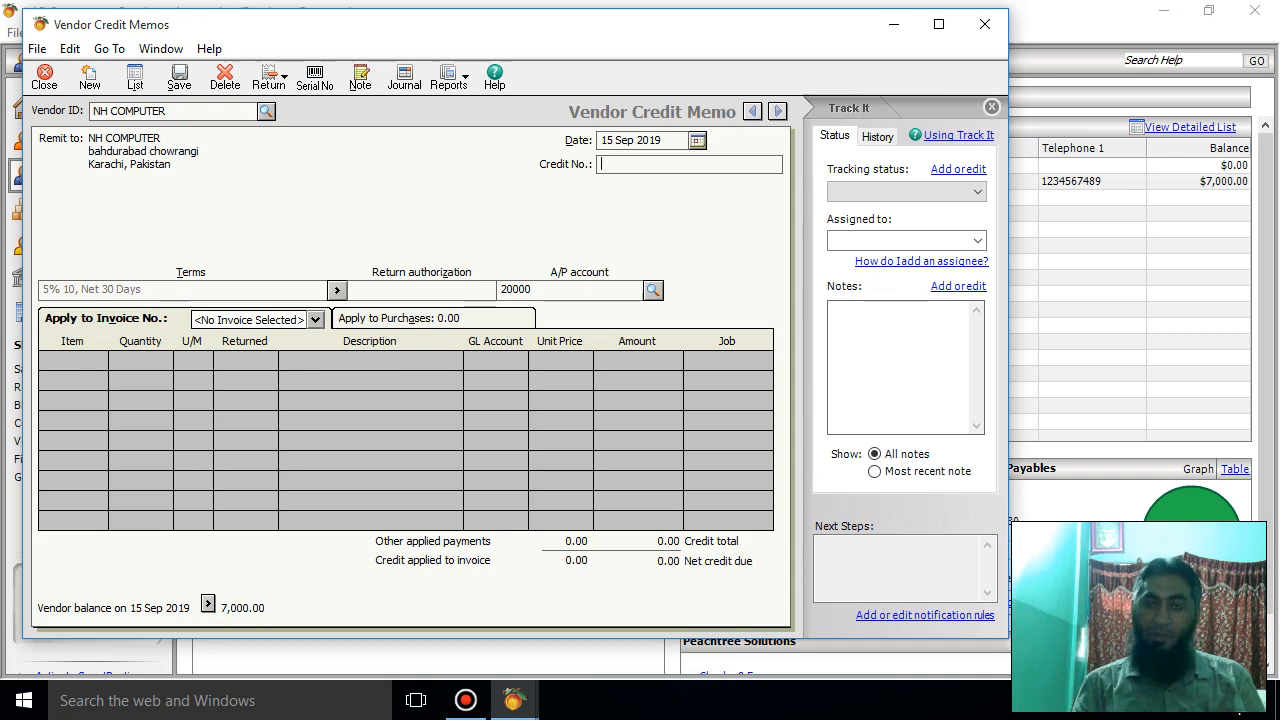
type("1")
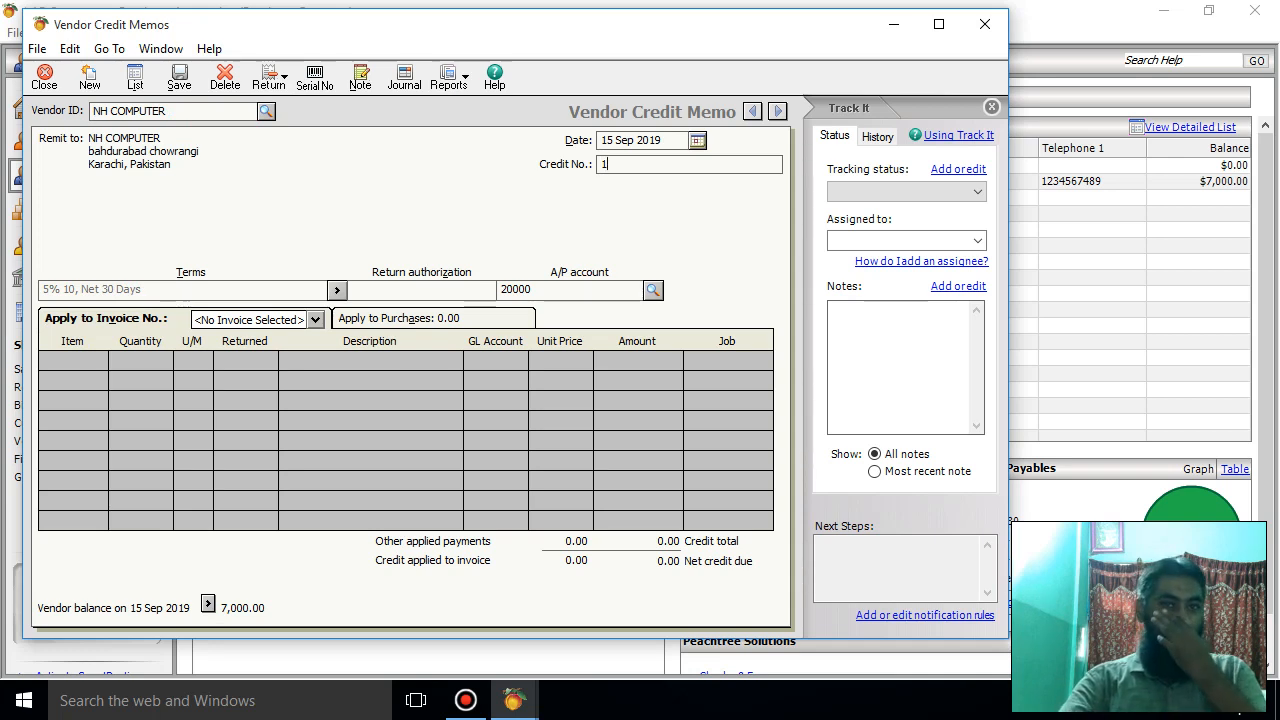
left_click(653, 290)
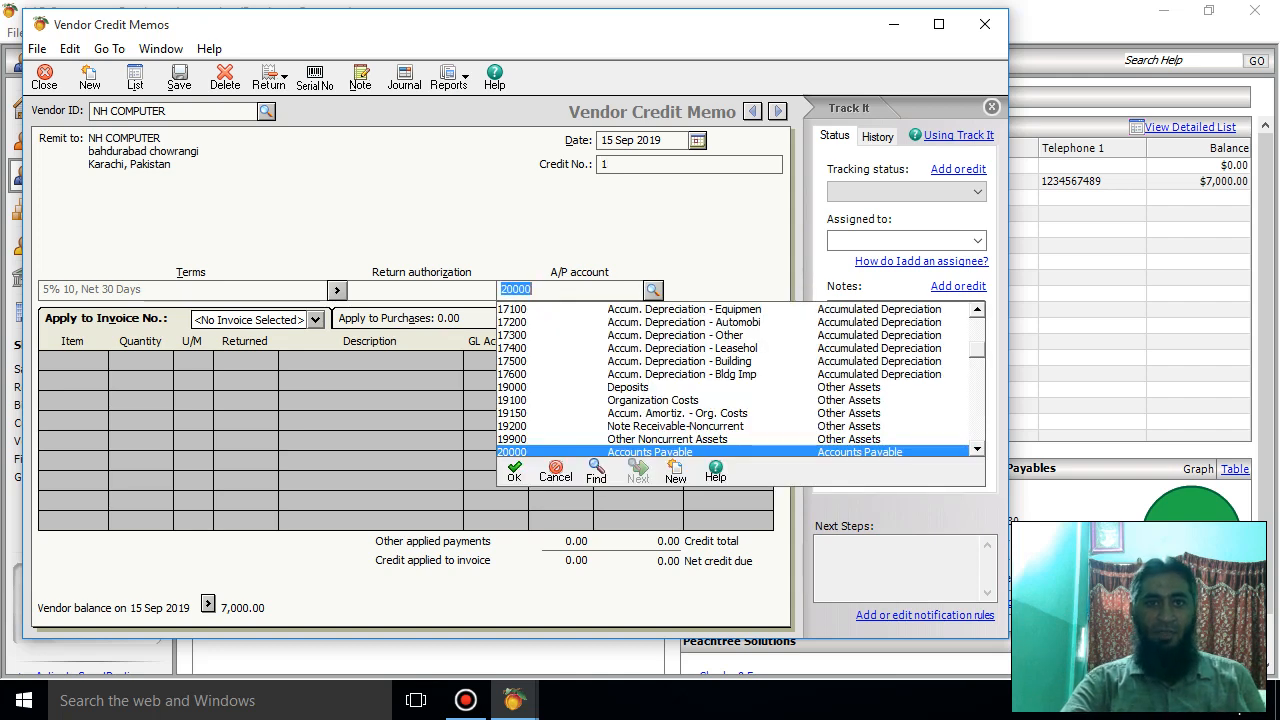
left_click(556, 470)
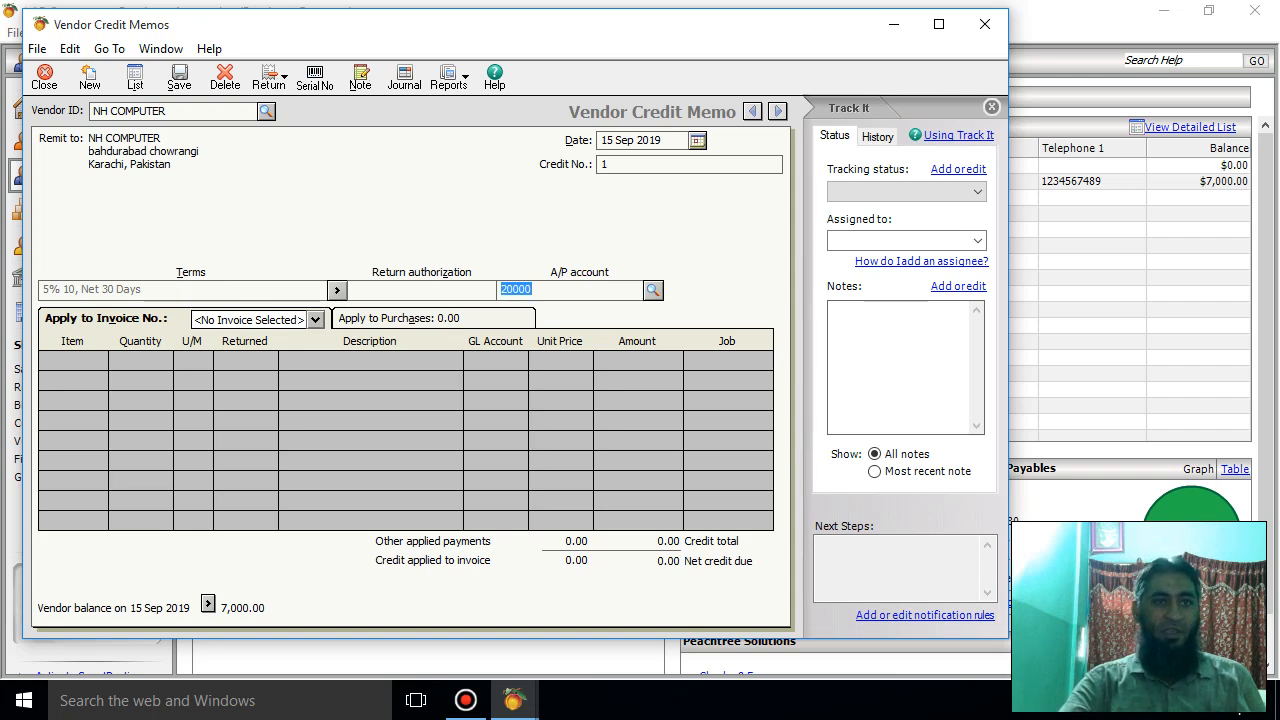
Step: Examine the invoices available for applying the credit and the line-item grid for applying it to purchases
left_click(315, 319)
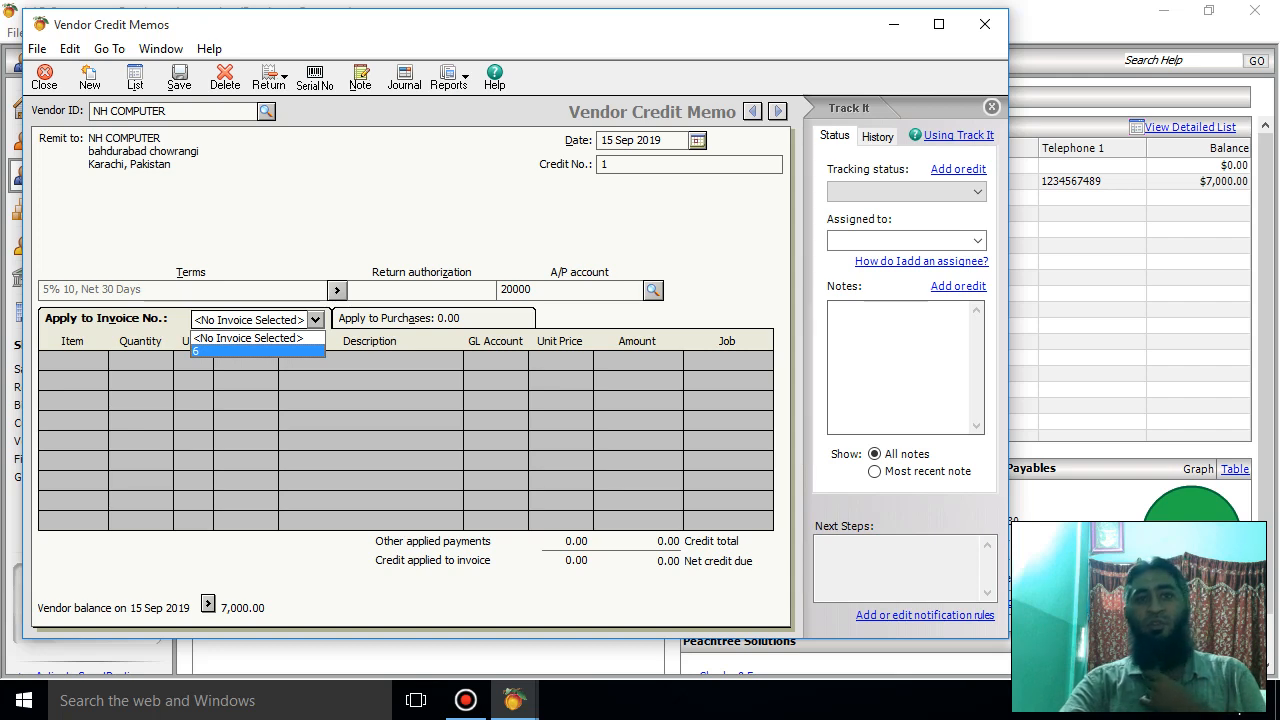
left_click(250, 338)
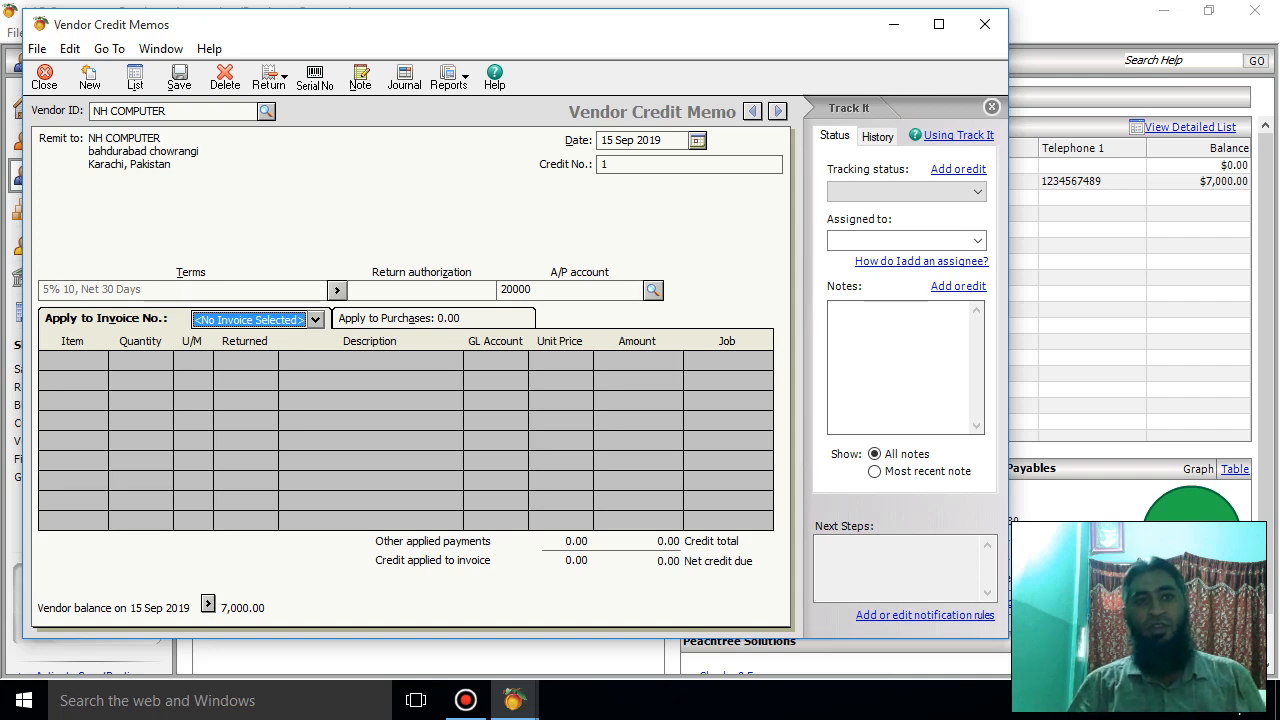
key("alt+h")
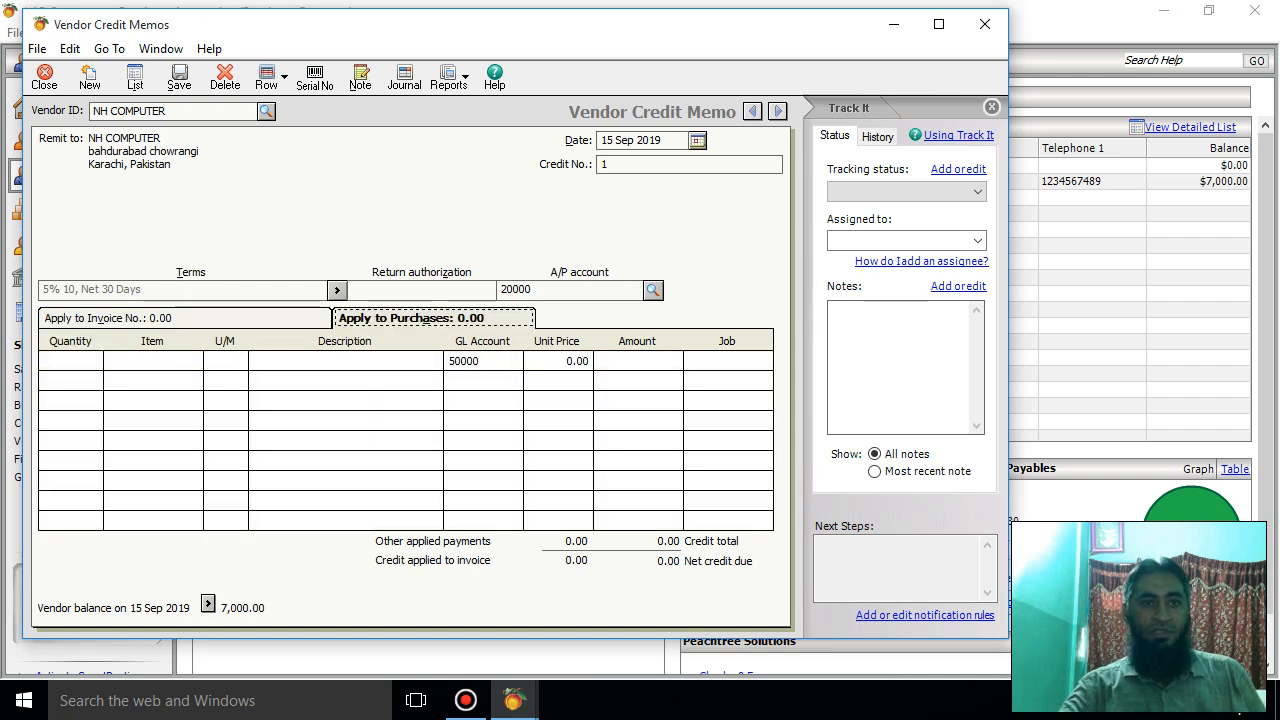
left_click(150, 361)
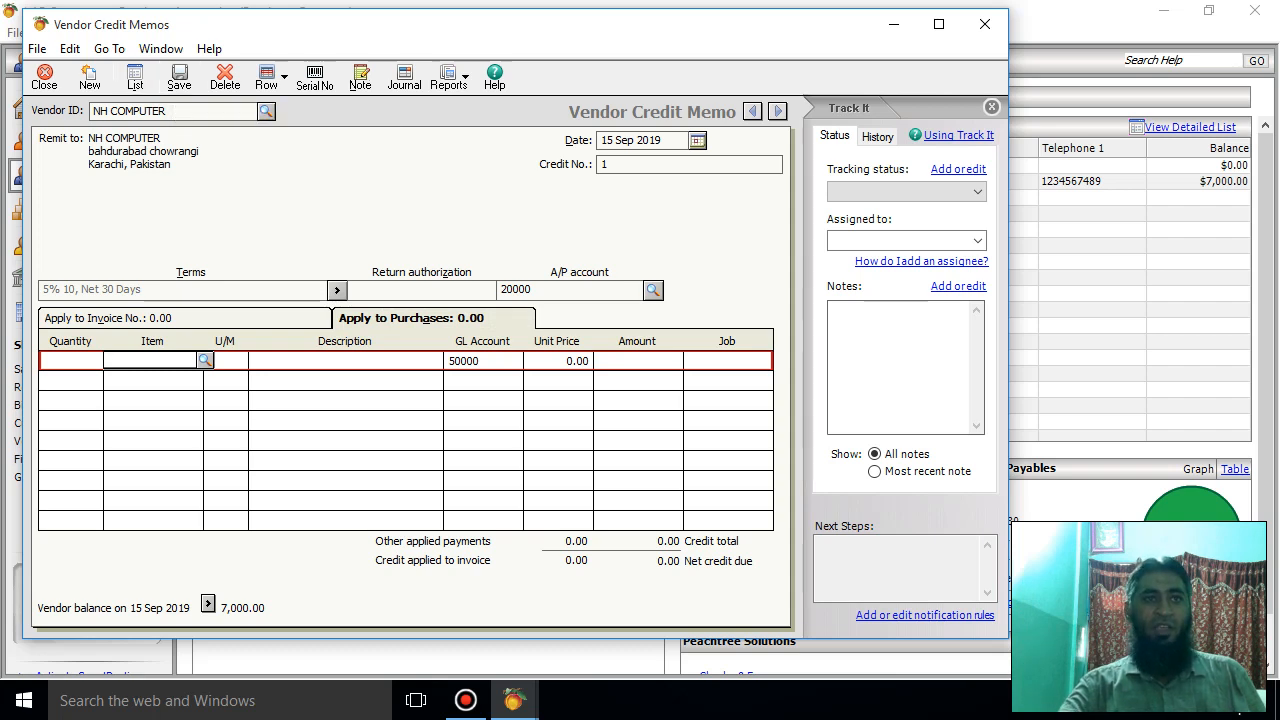
left_click(177, 111)
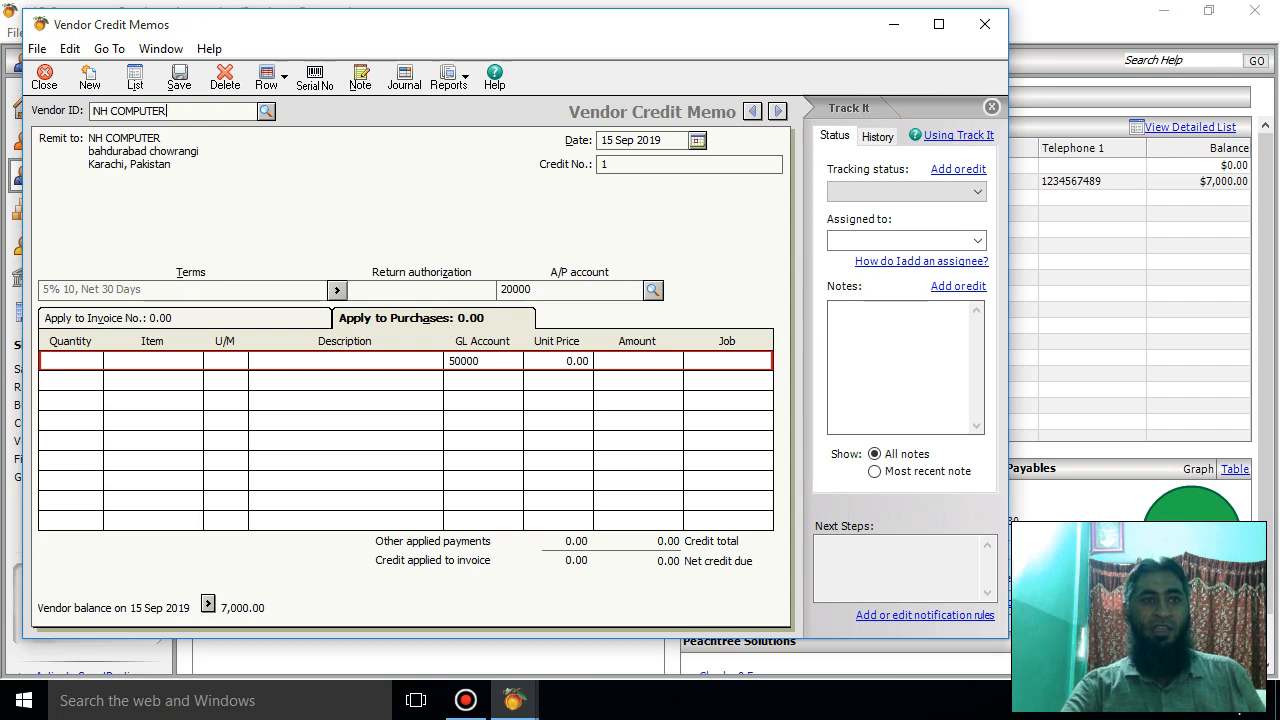
left_click(107, 318)
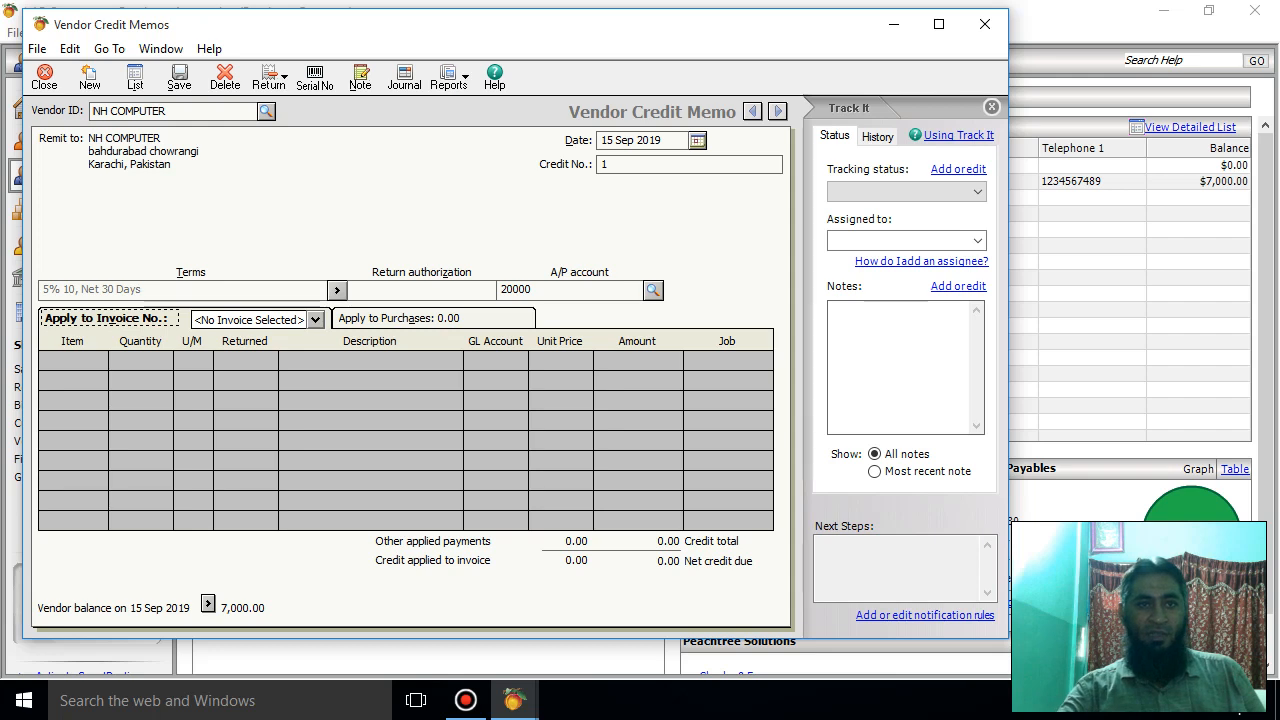
Step: Apply the credit memo to invoice 6 and enter a returned quantity of 1 for the Laptop
left_click(315, 320)
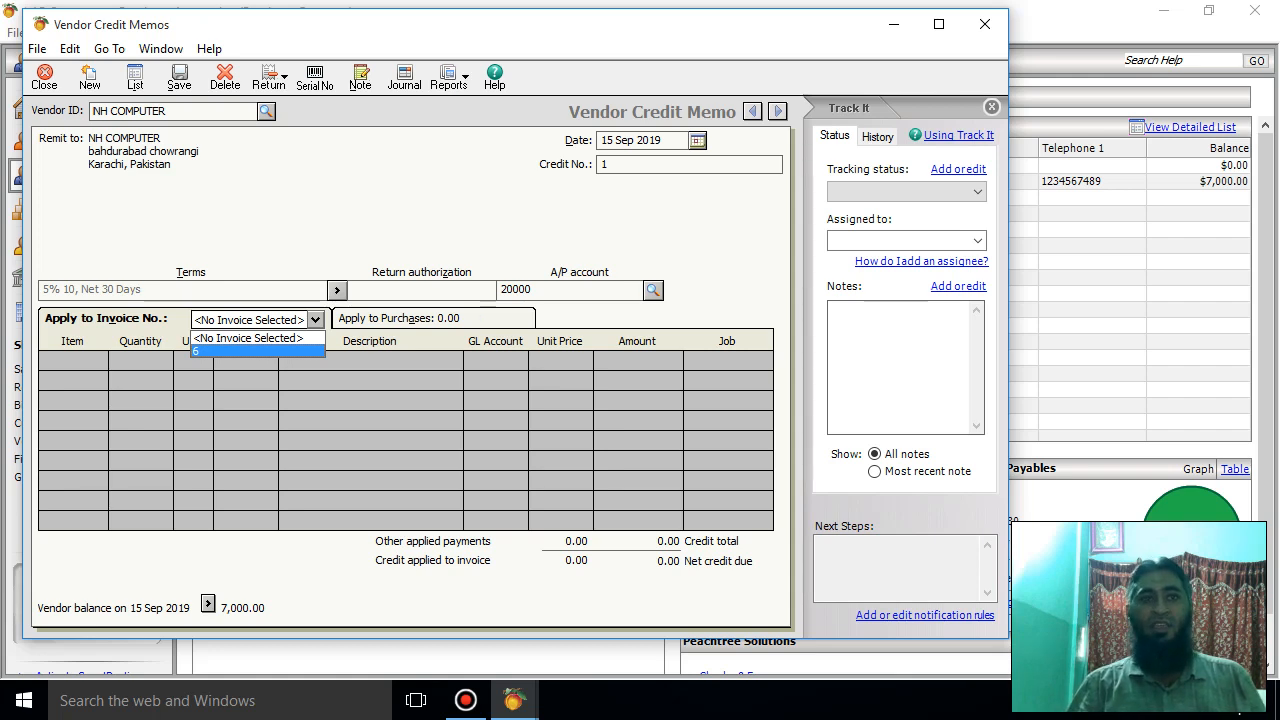
key("Return")
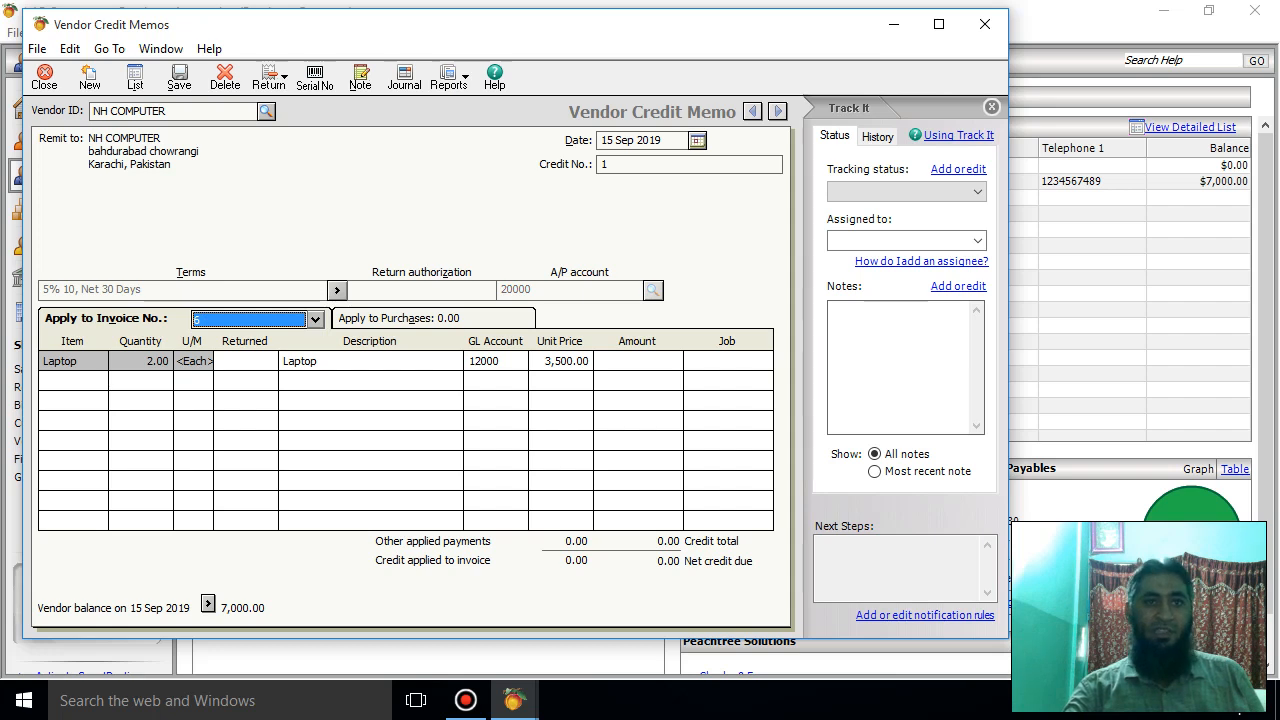
key("Tab")
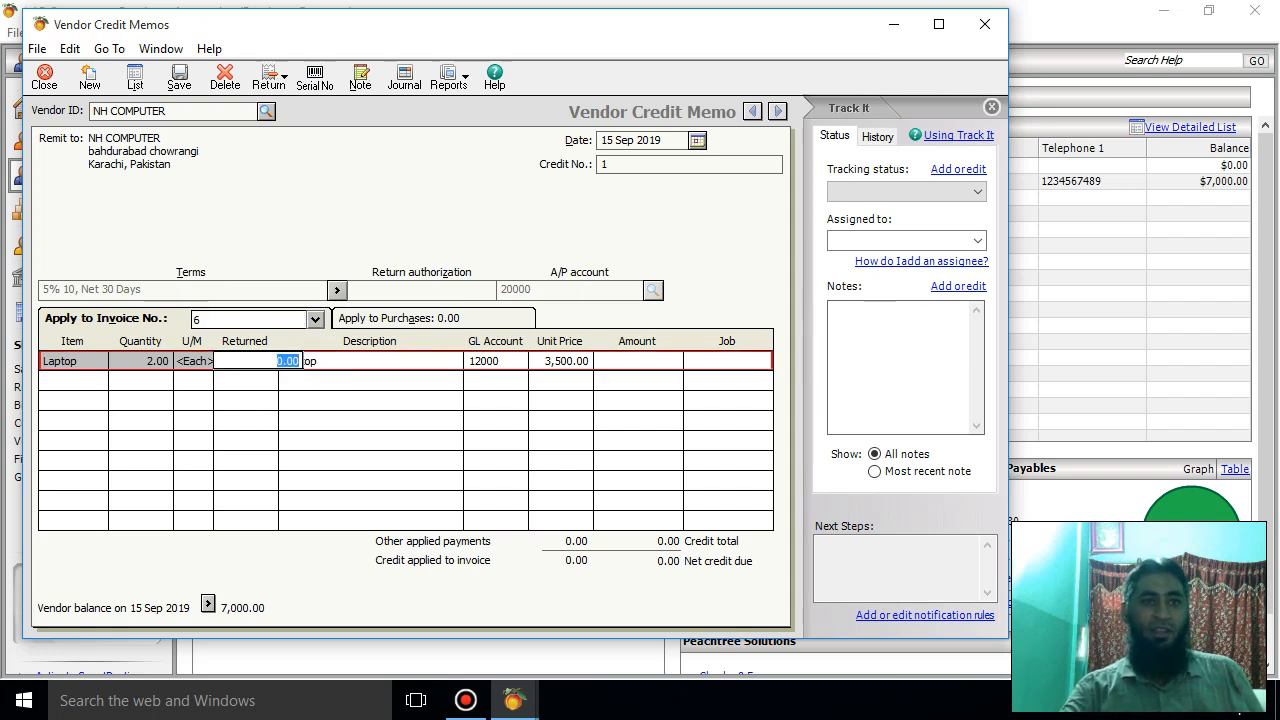
type("1")
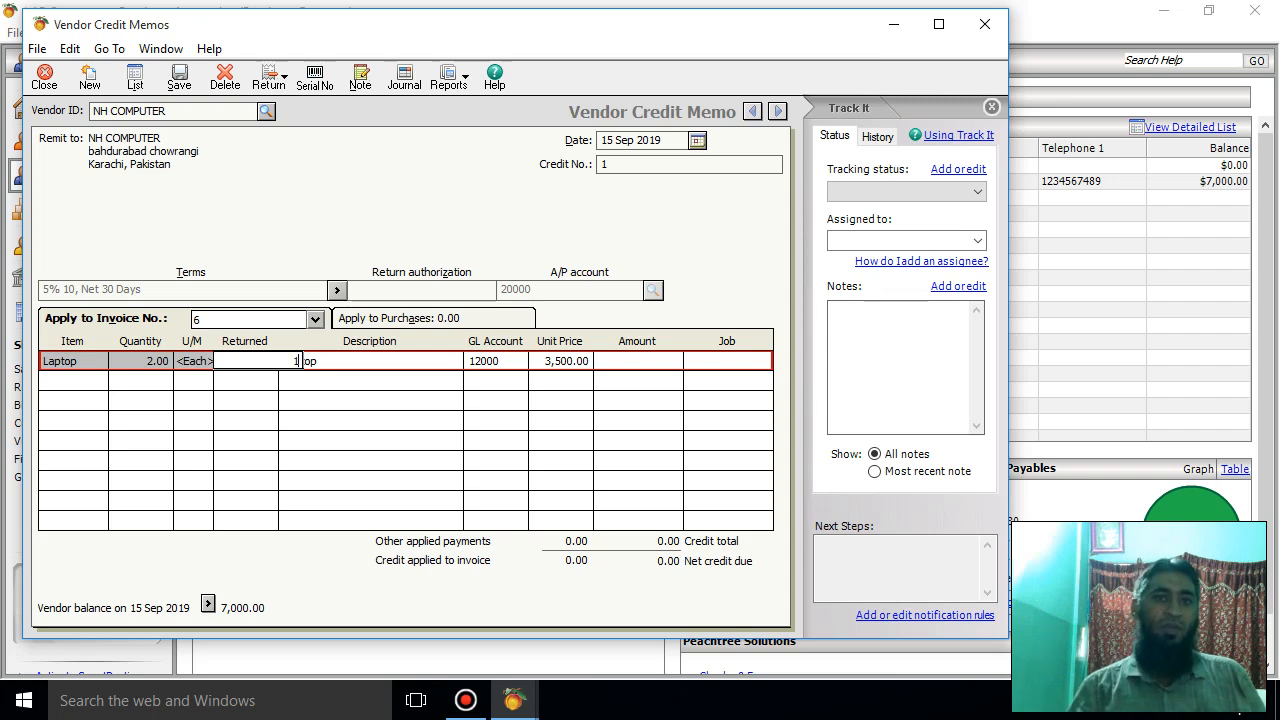
key("Tab")
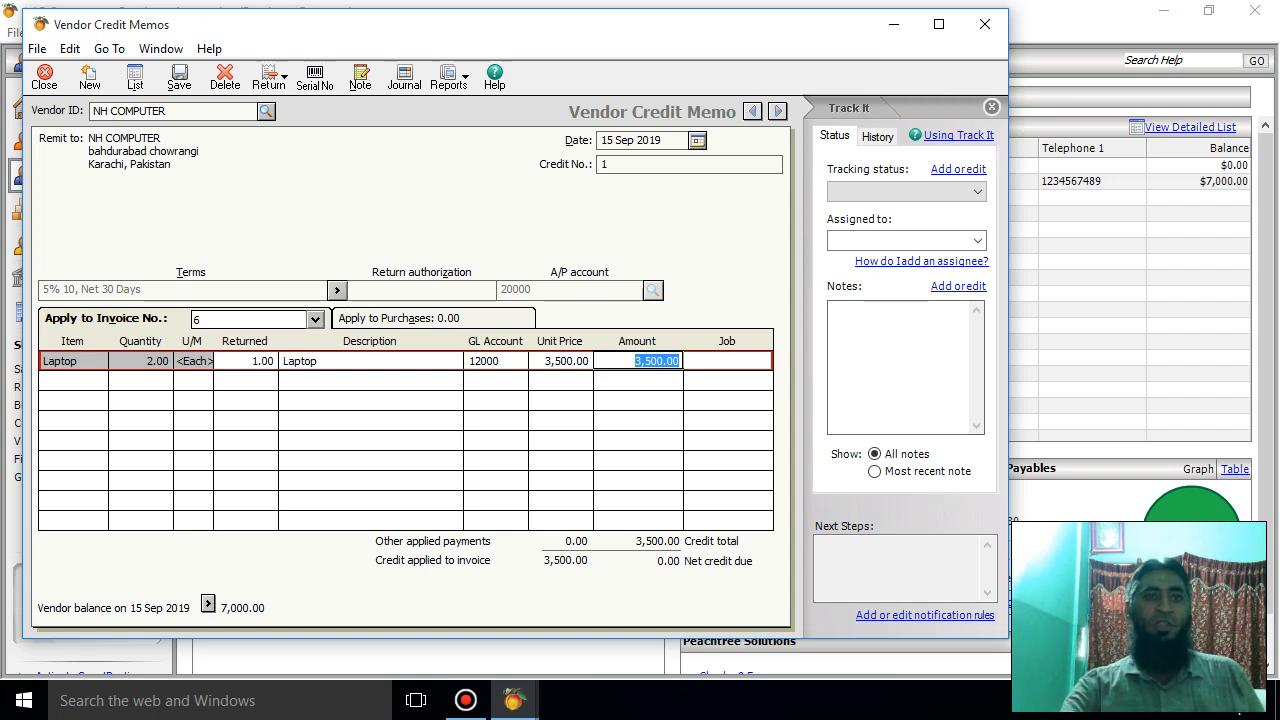
Step: Try to save the credit memo, and check the Vendor Credit List for existing credits
left_click(179, 77)
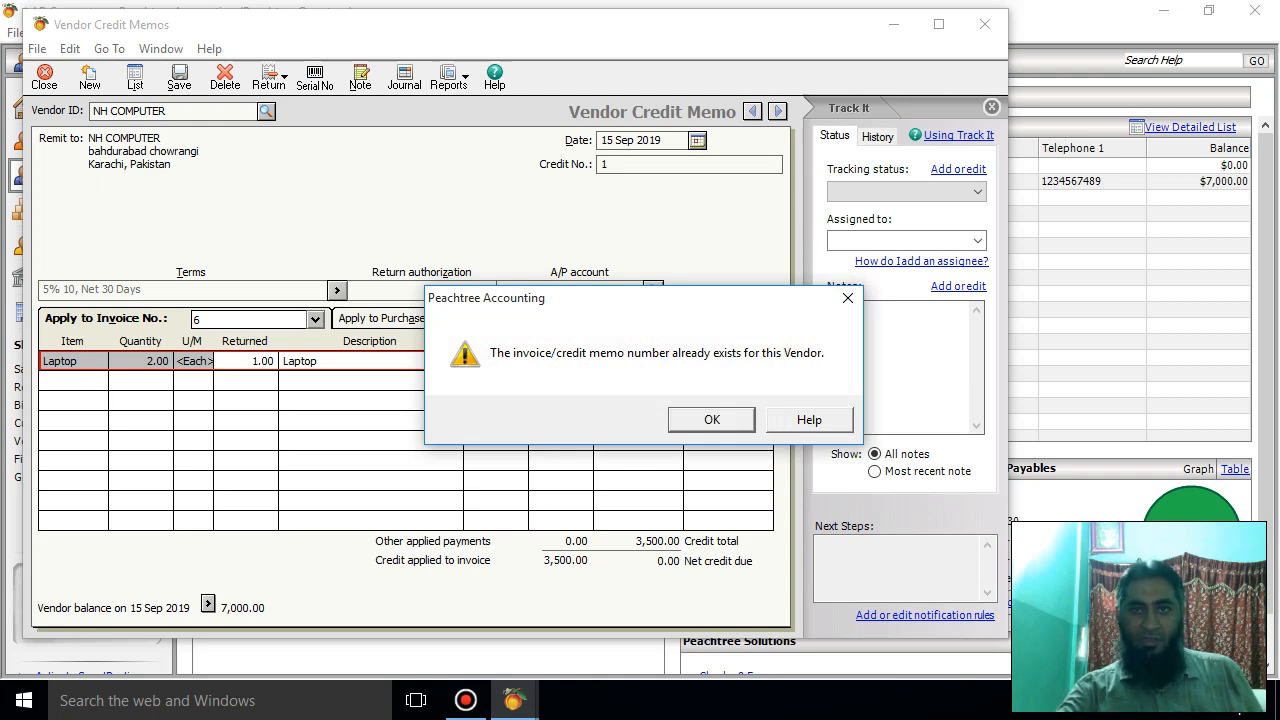
key("Return")
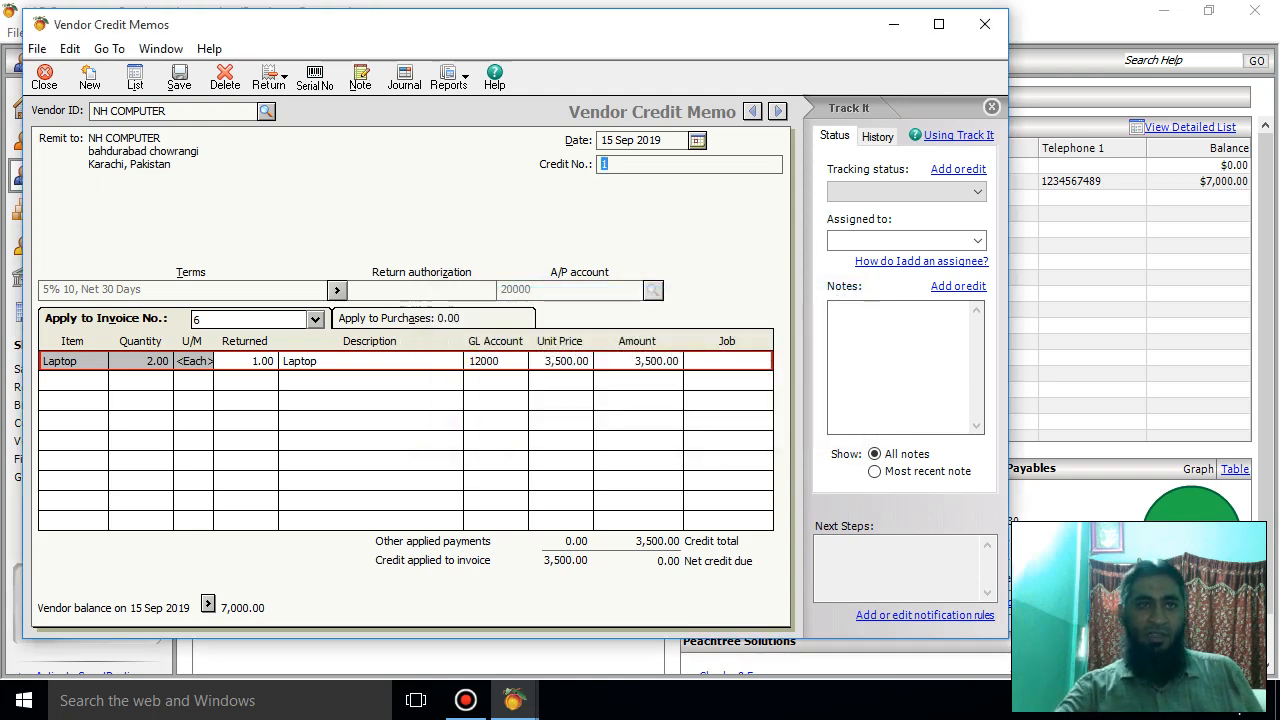
left_click(135, 78)
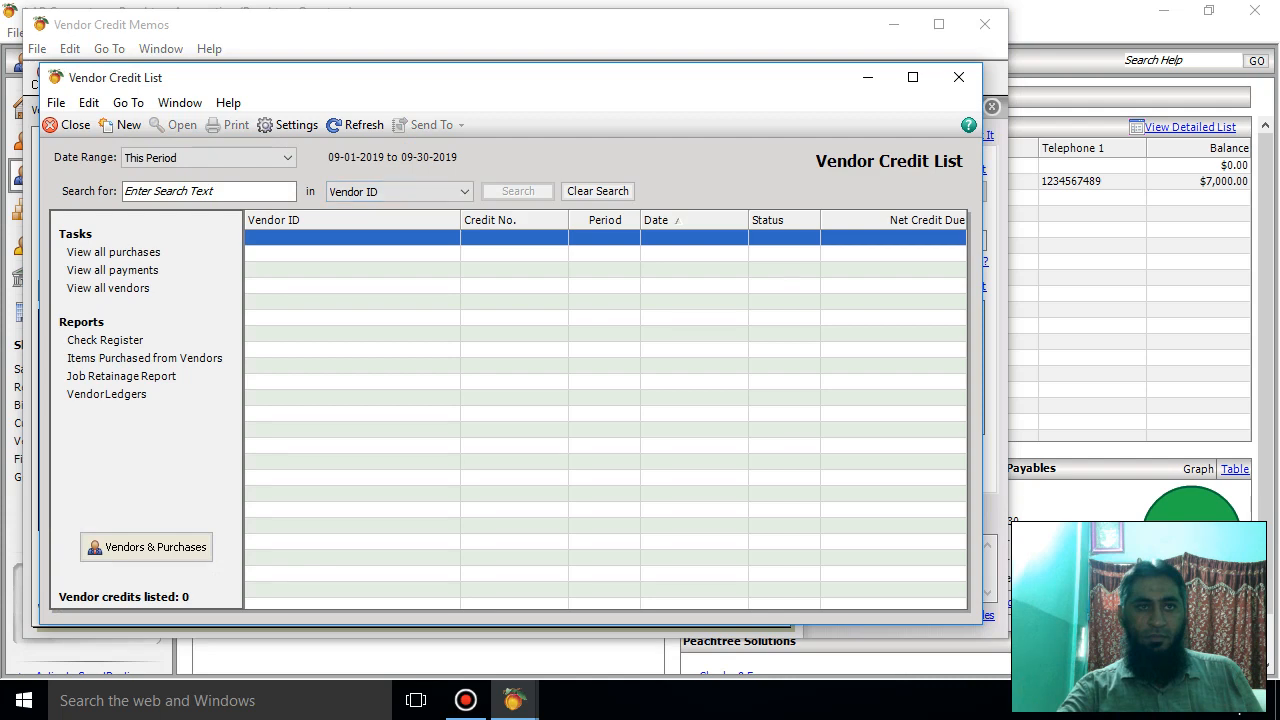
left_click(958, 77)
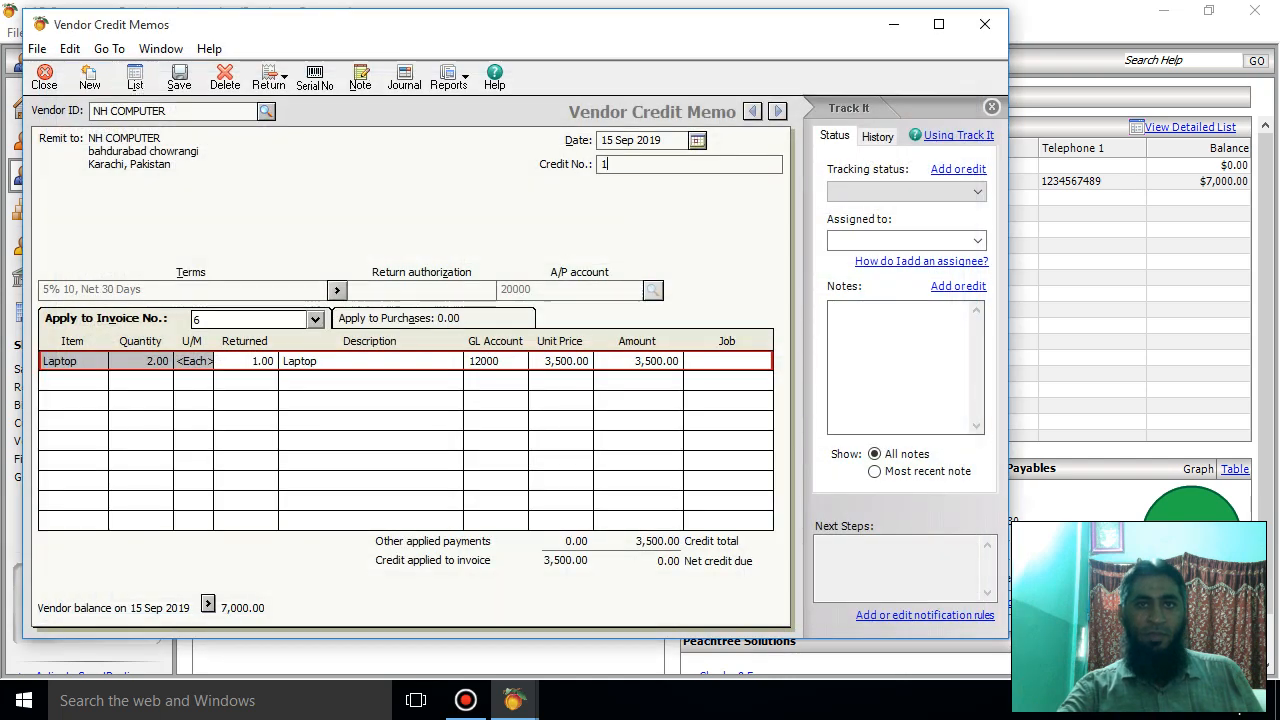
Step: Change the credit number to 0001 and save the vendor credit memo
double_click(605, 164)
type("0001")
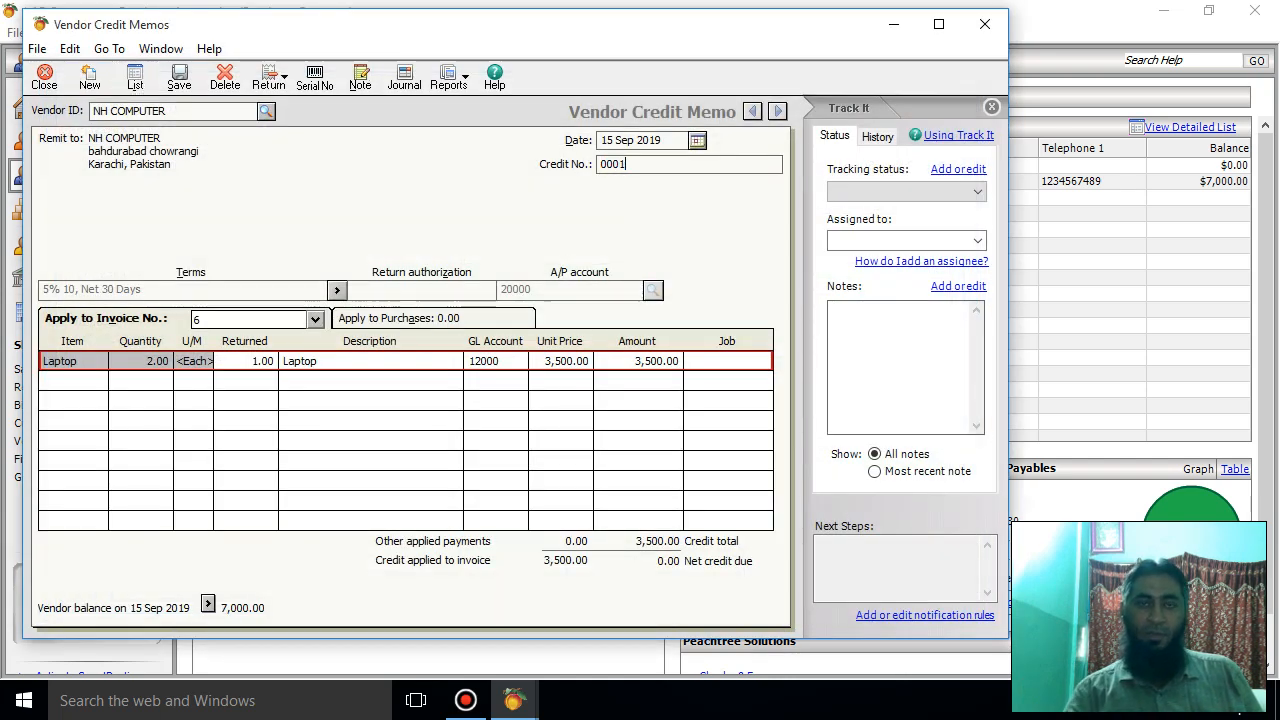
left_click(179, 78)
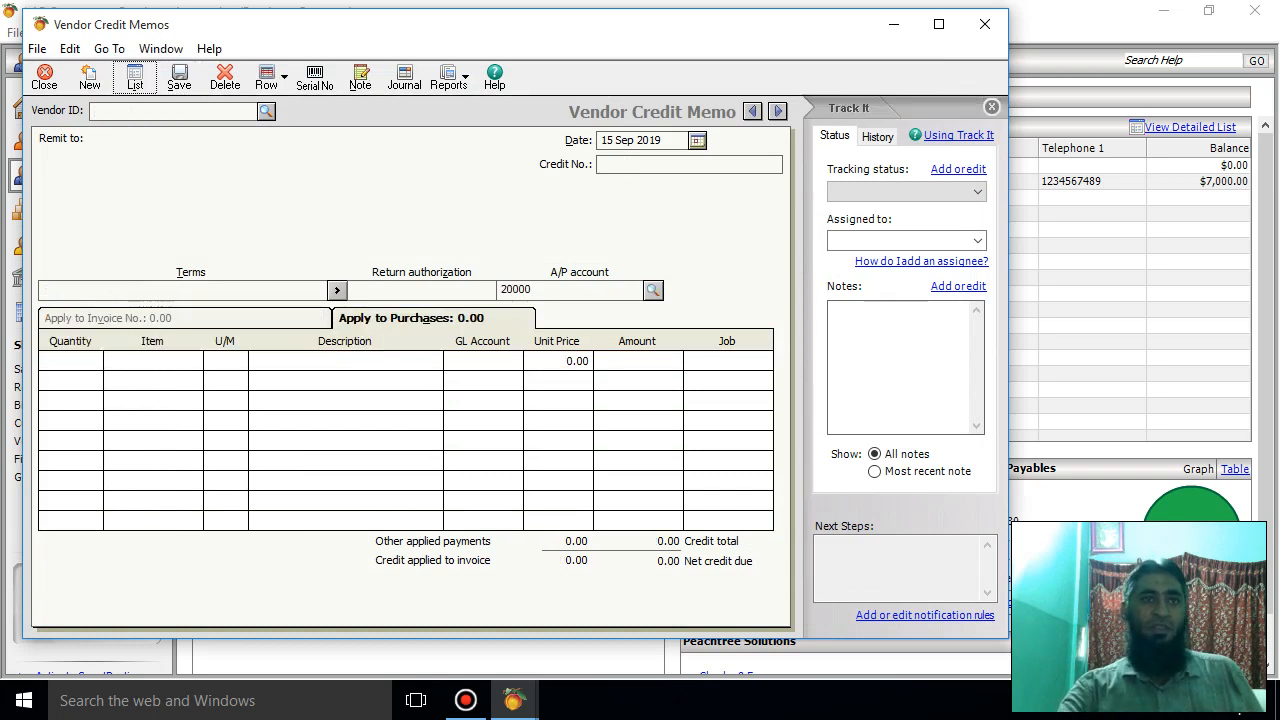
Step: Check the saved credit in the Vendor Credit List, and refresh the vendor balances on the Vendors & Purchases page
left_click(135, 78)
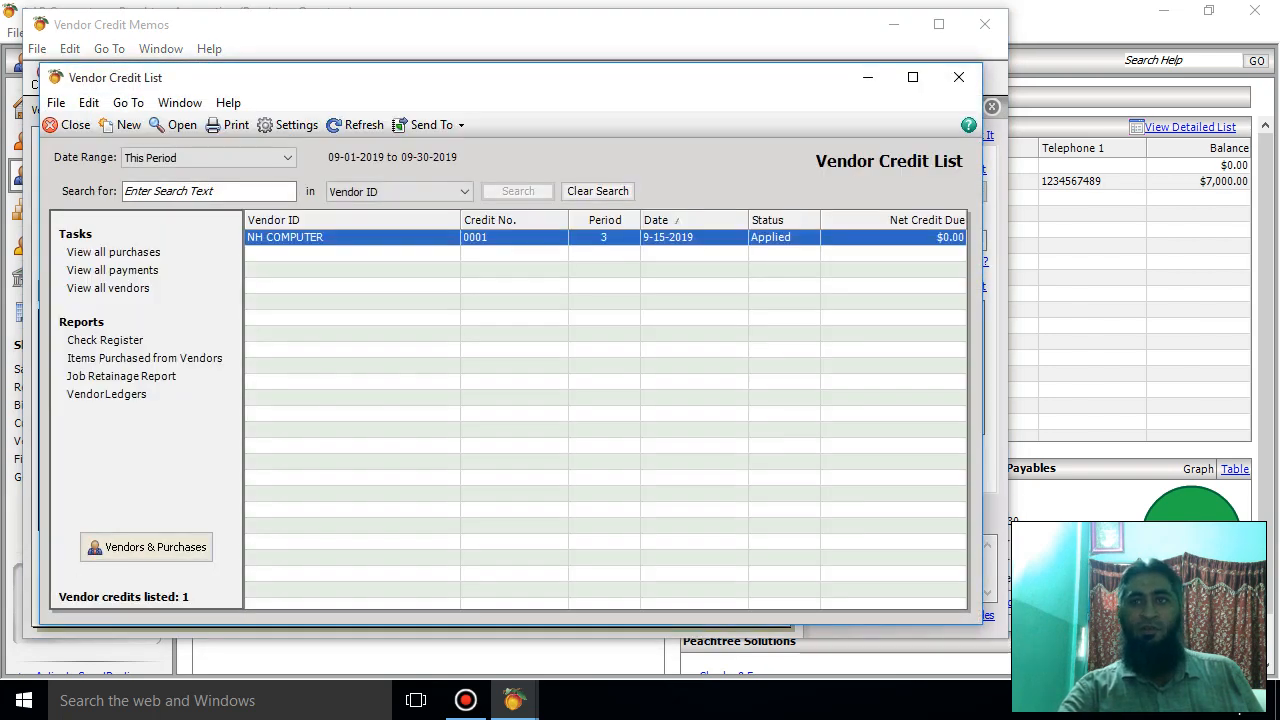
left_click(959, 77)
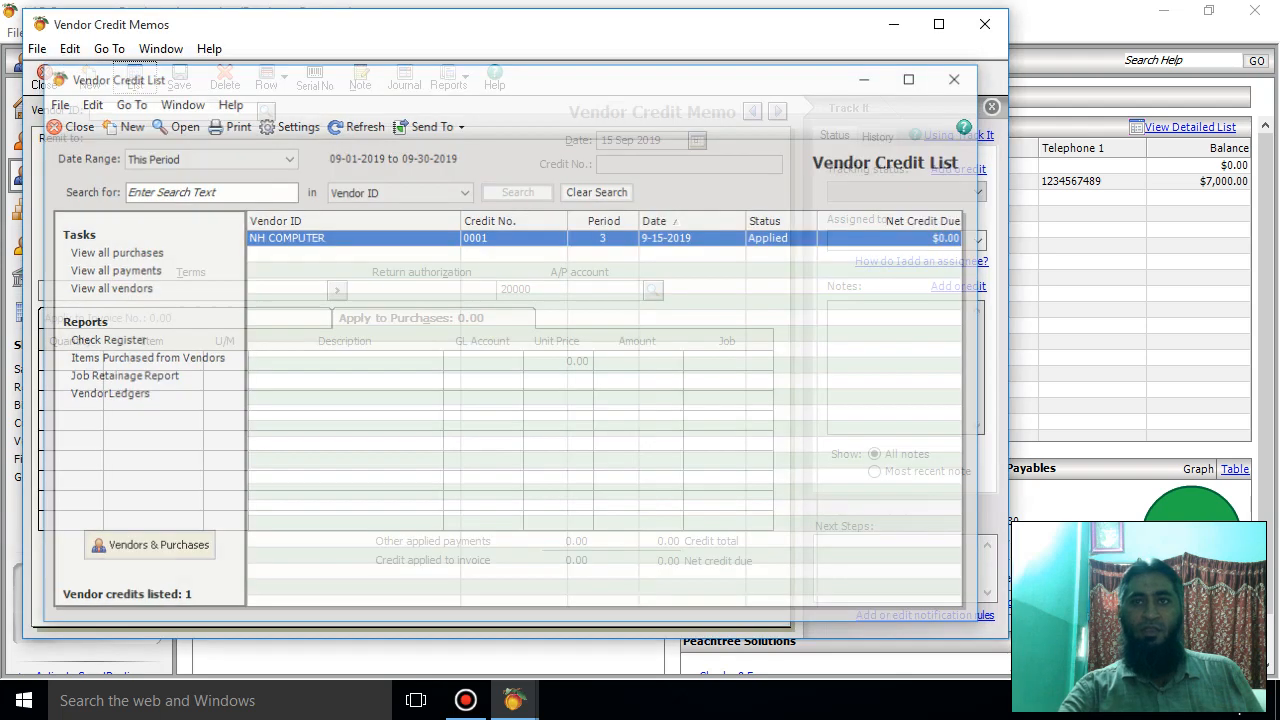
left_click(44, 78)
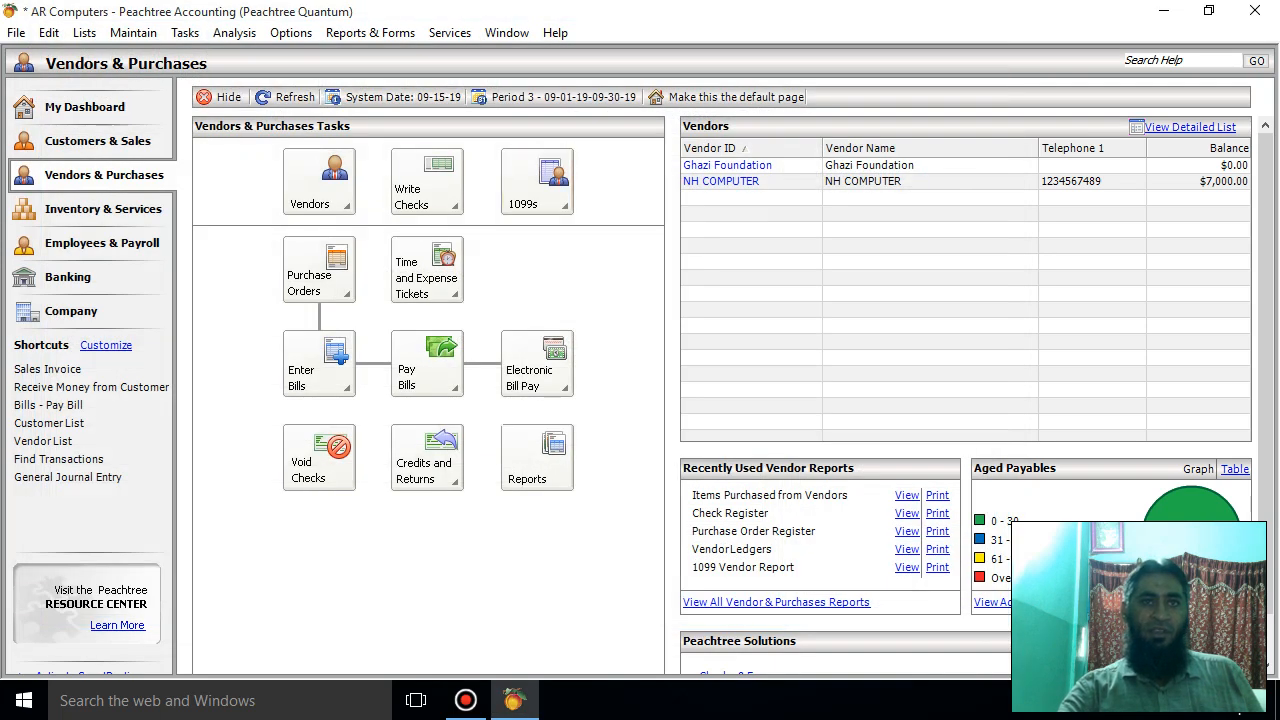
left_click(290, 97)
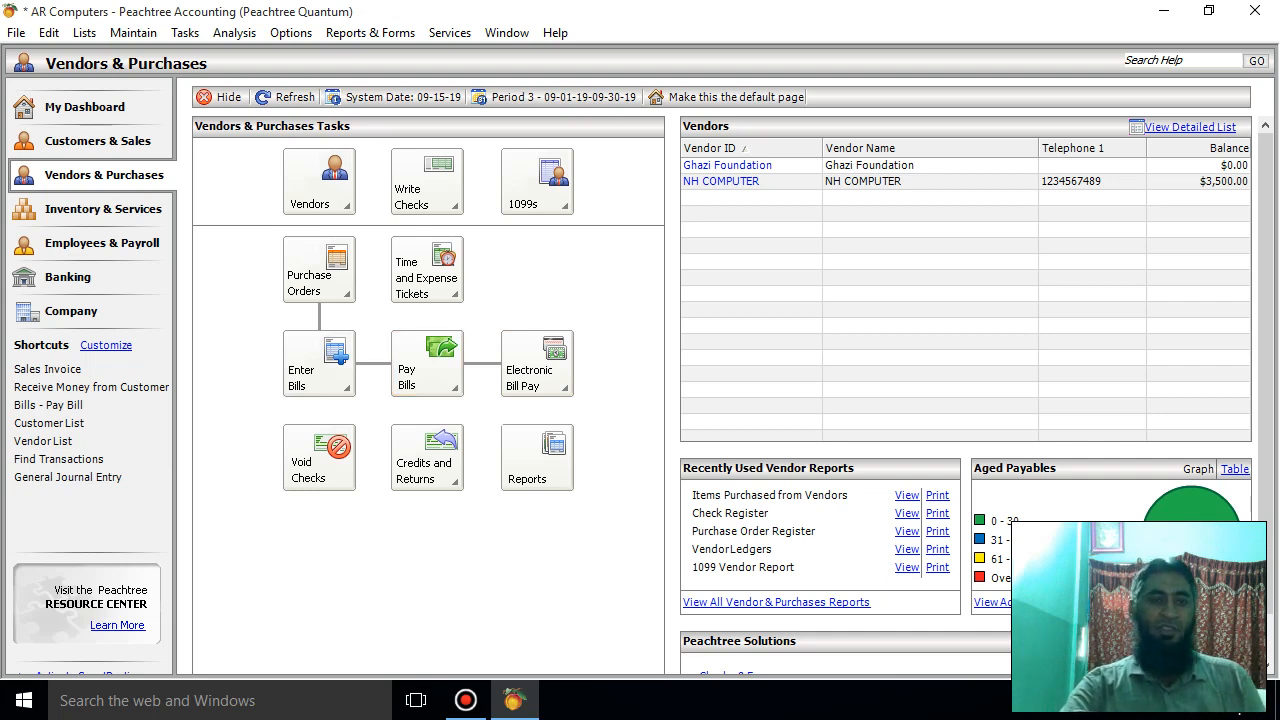
Step: Start a bill payment for vendor NH COMPUTER and mark invoice 6 to be paid
left_click(320, 365)
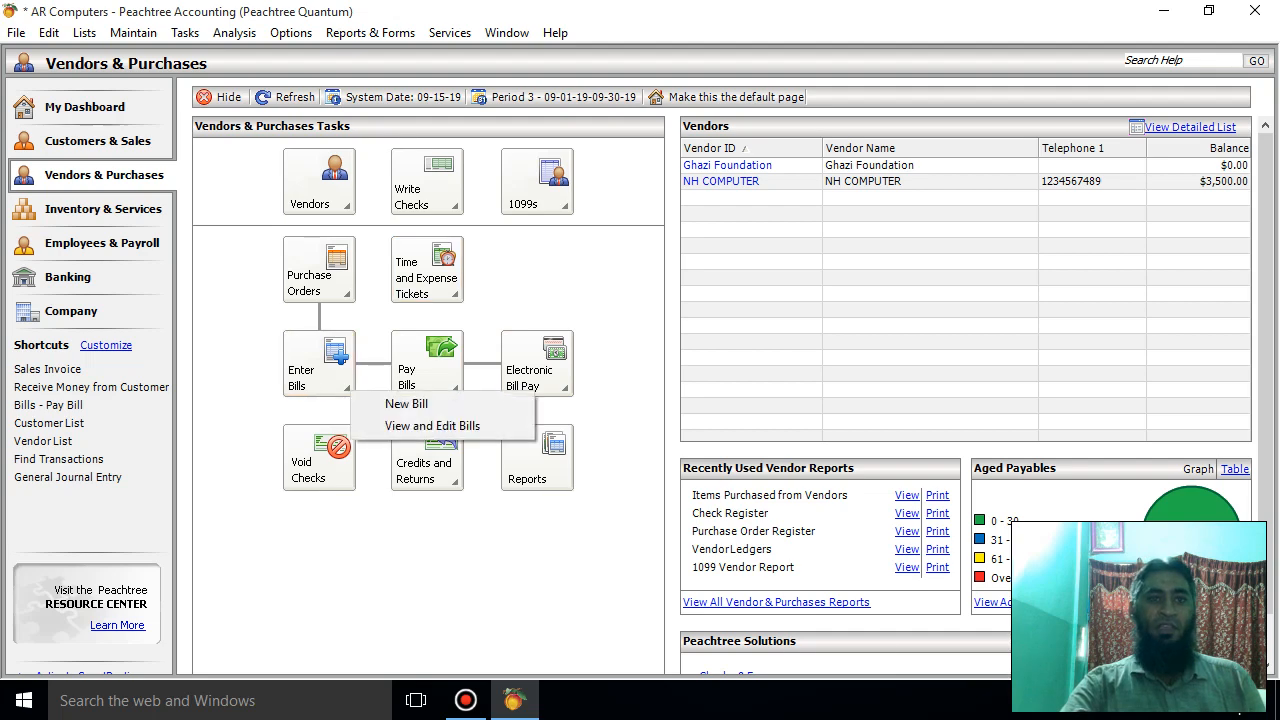
left_click(427, 365)
left_click(427, 365)
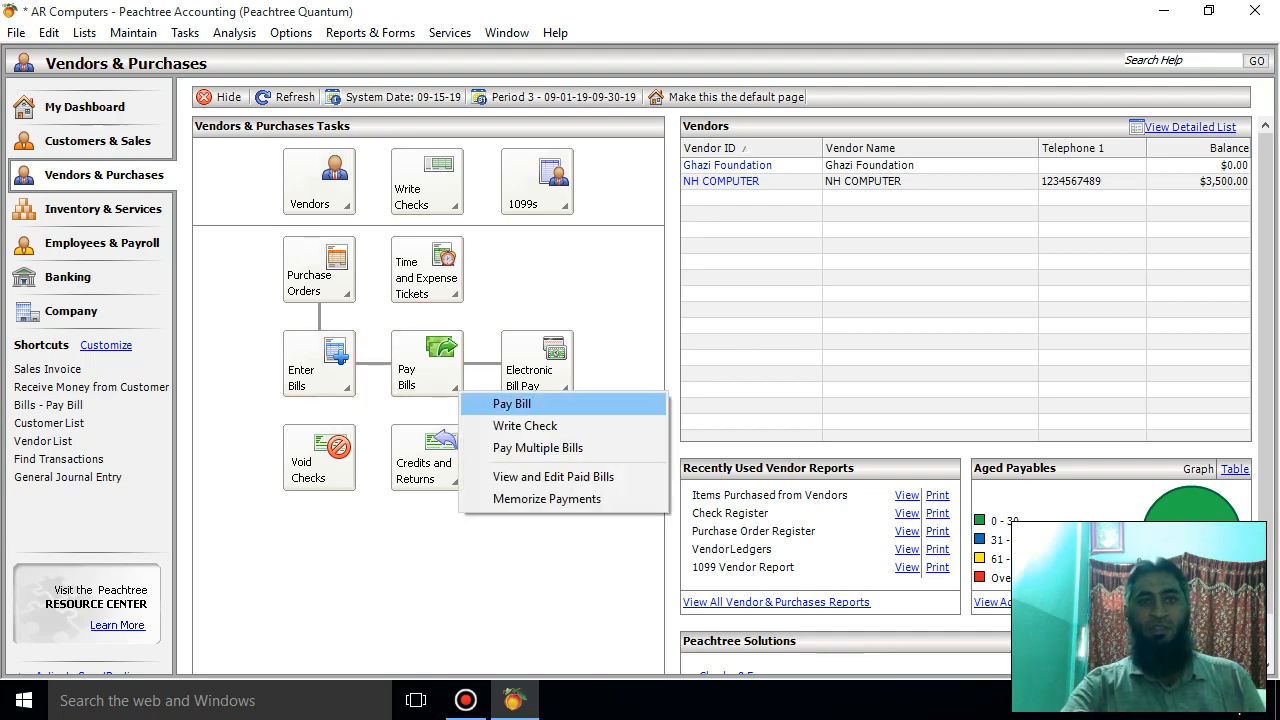
left_click(512, 403)
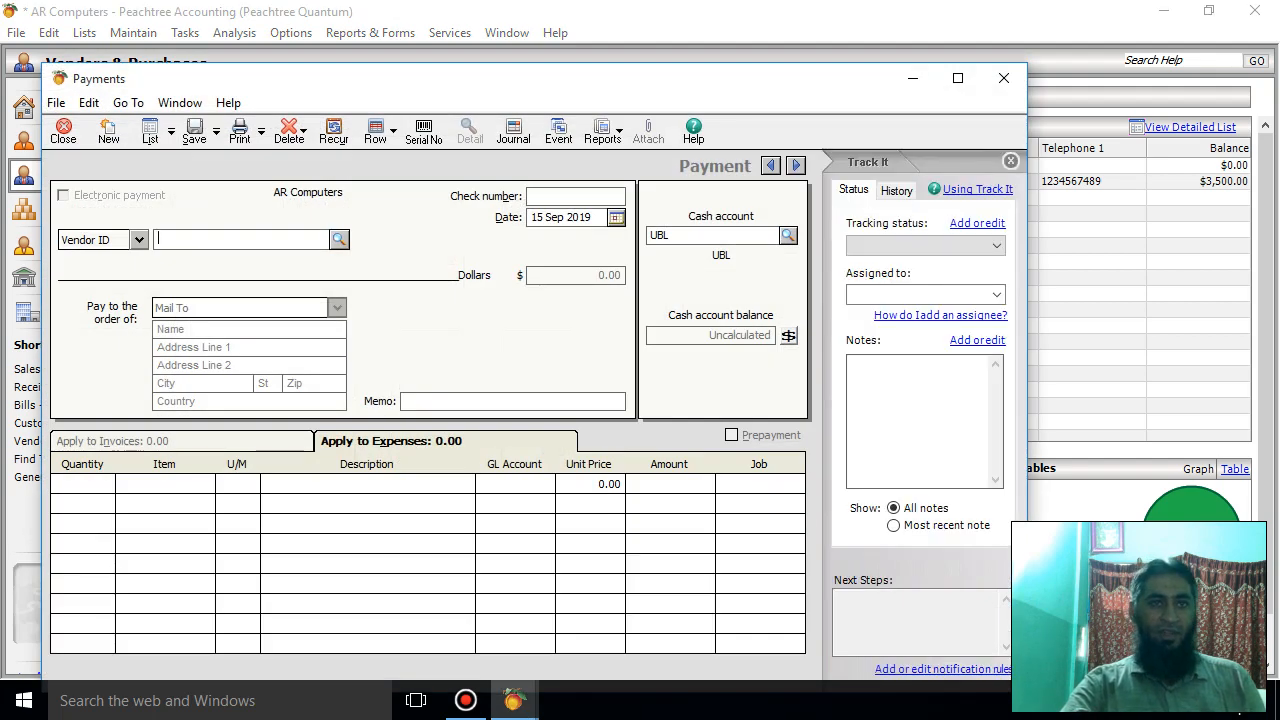
left_click(339, 240)
left_click(299, 272)
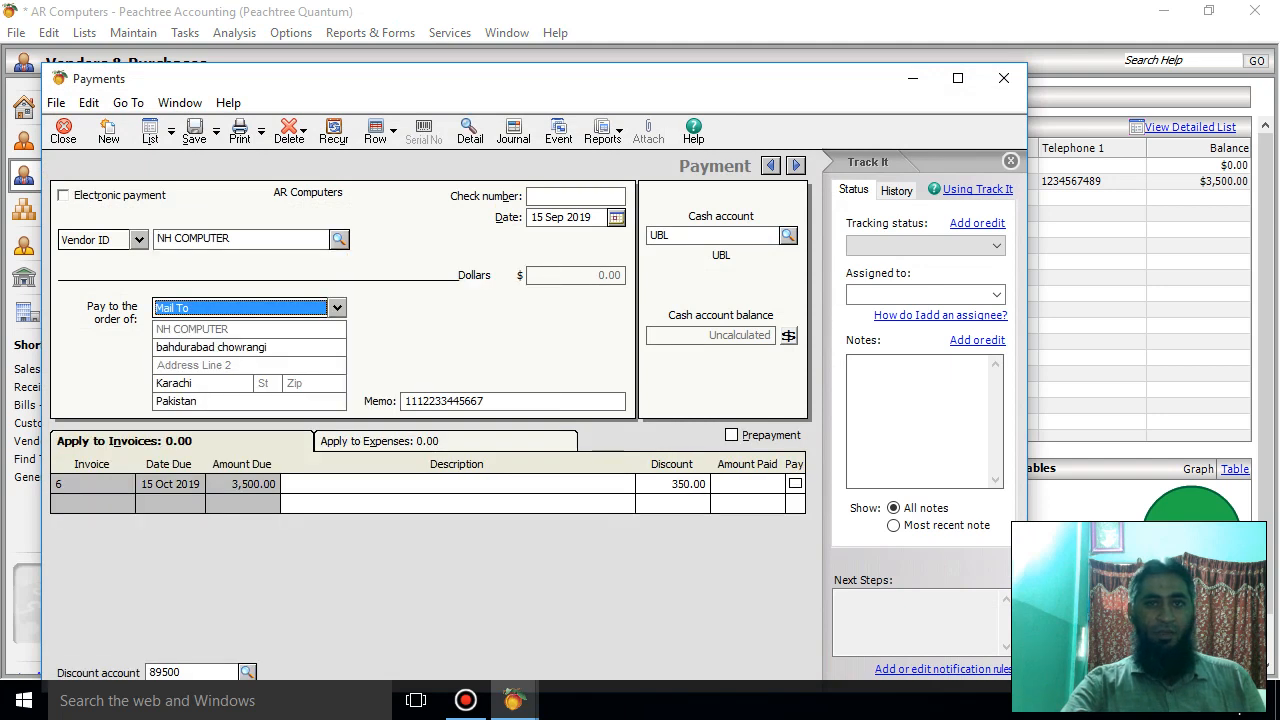
left_click(795, 484)
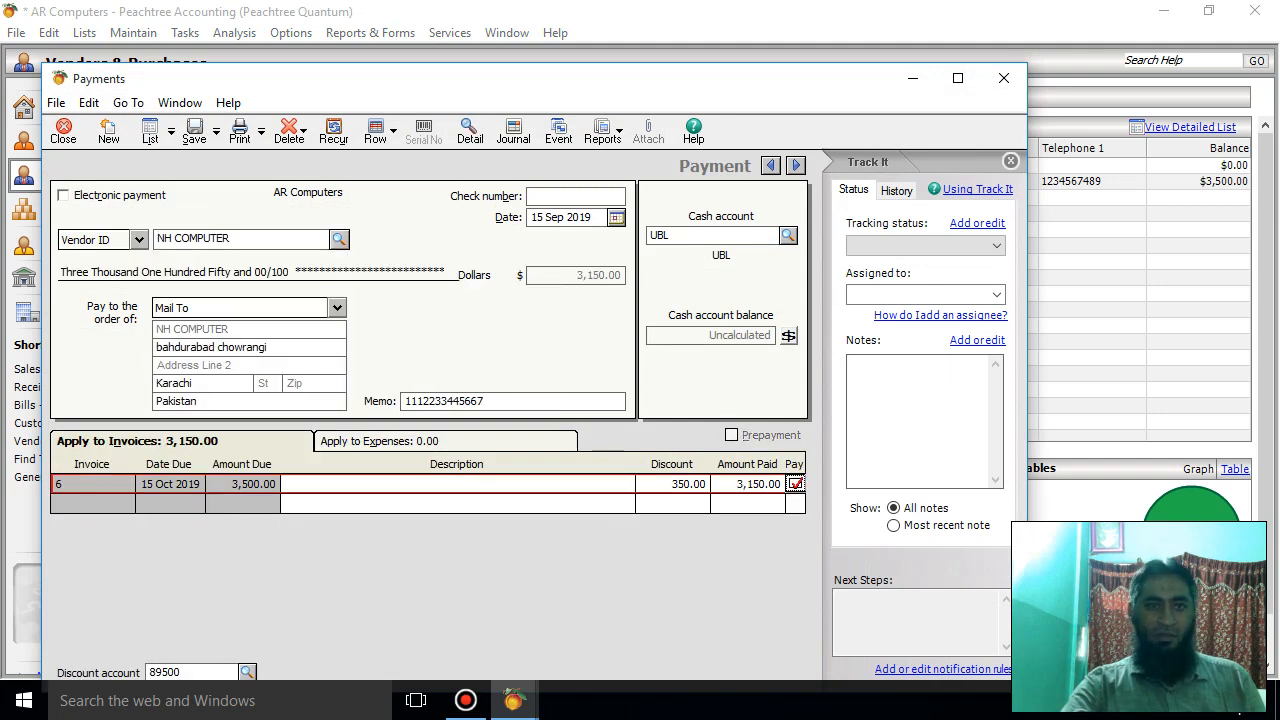
Step: Enter check number 55555, calculate the cash account balance, and save the payment, refreshing the vendor balances
left_click(575, 196)
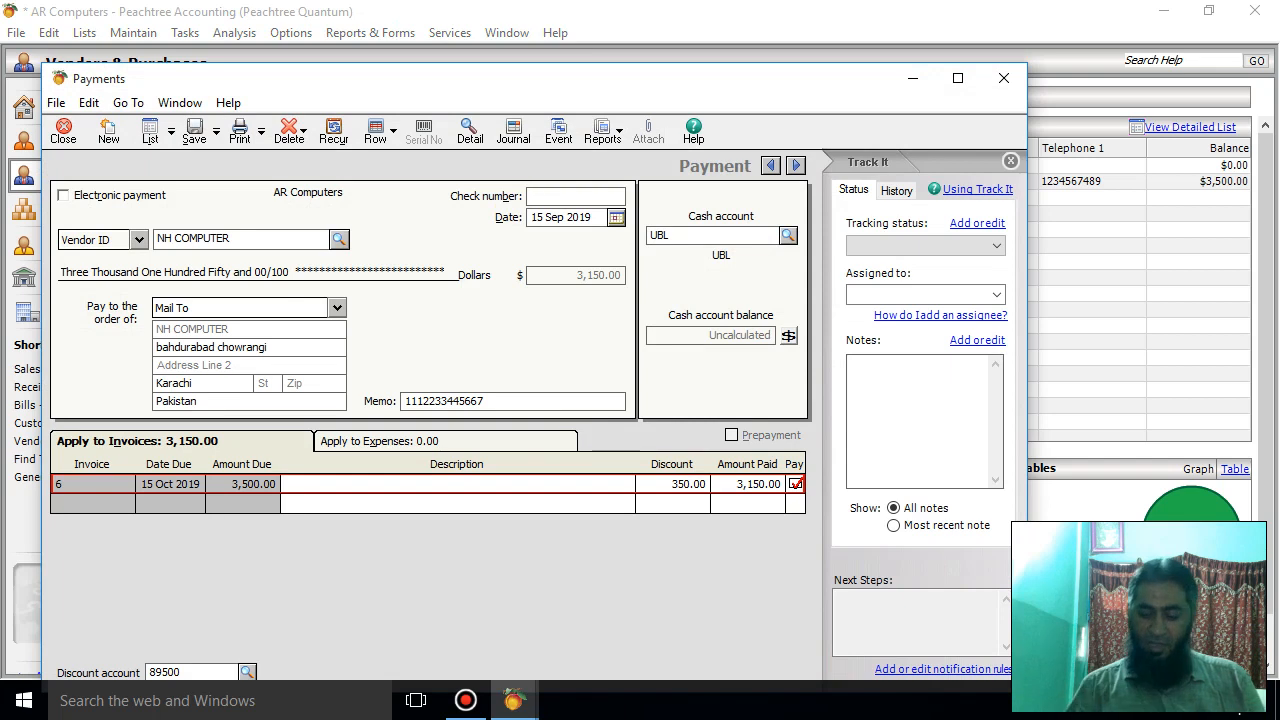
type("55555")
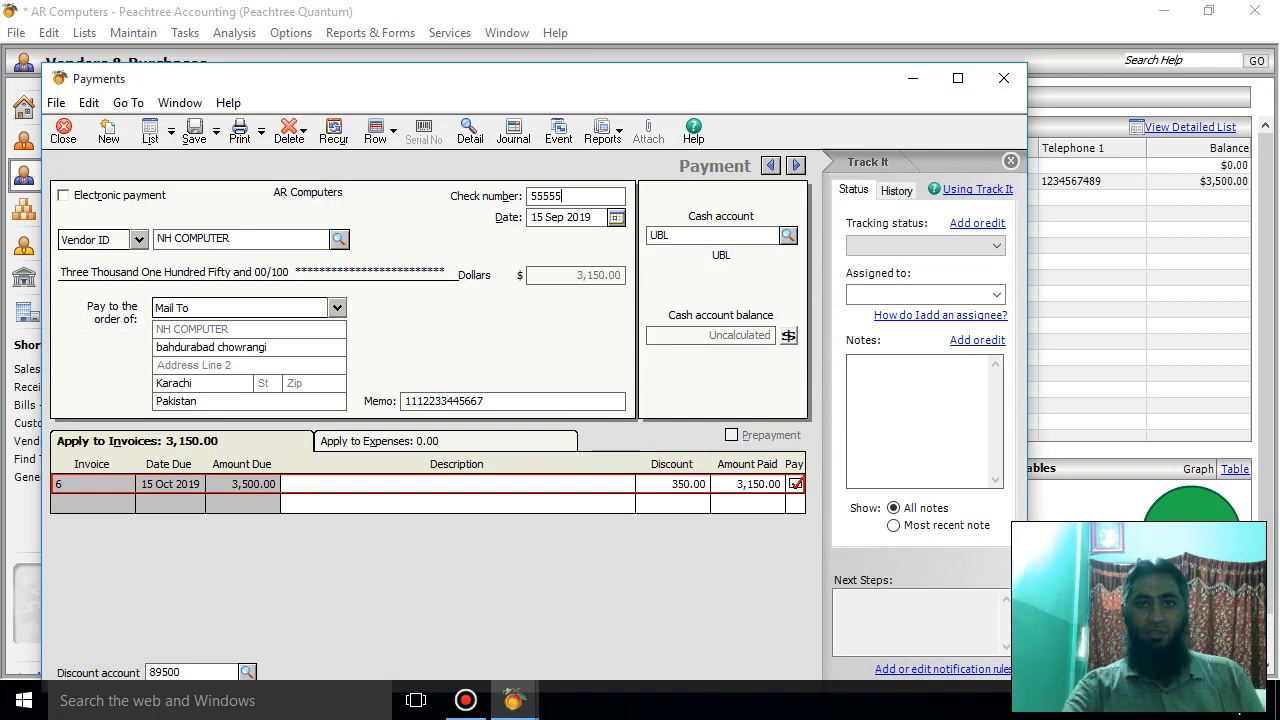
left_click(789, 335)
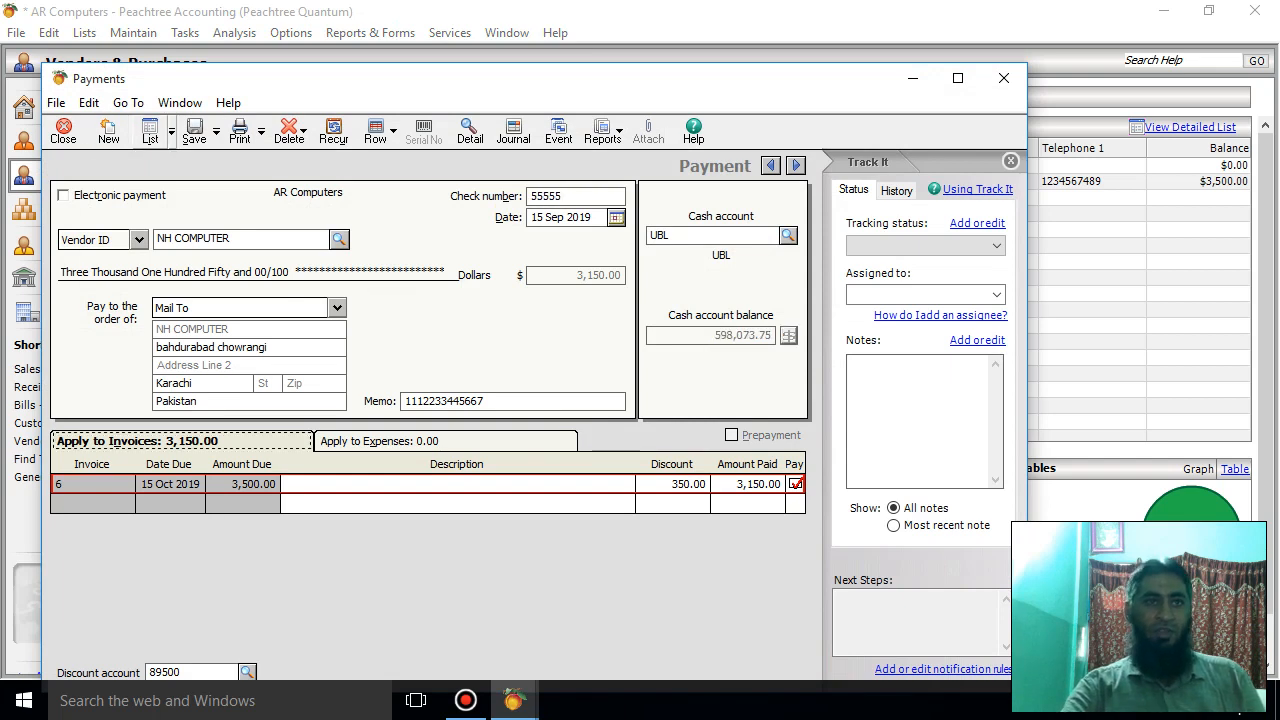
left_click(194, 131)
left_click(63, 131)
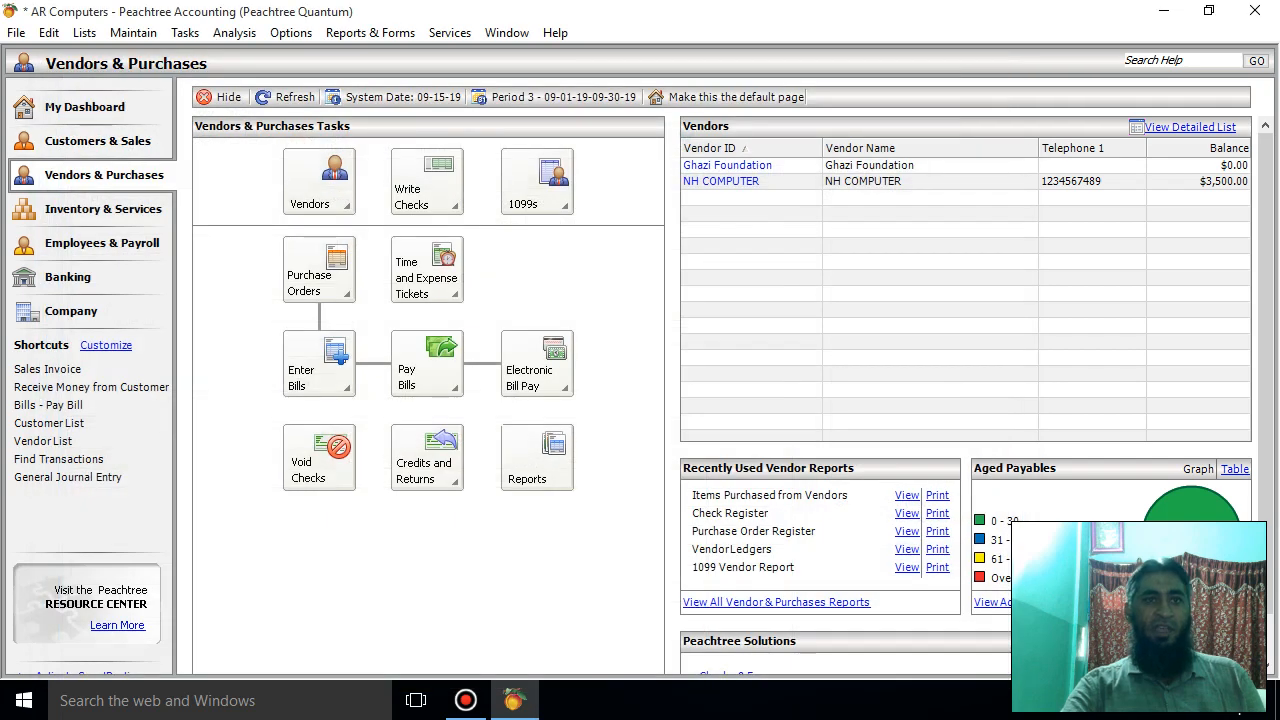
left_click(288, 97)
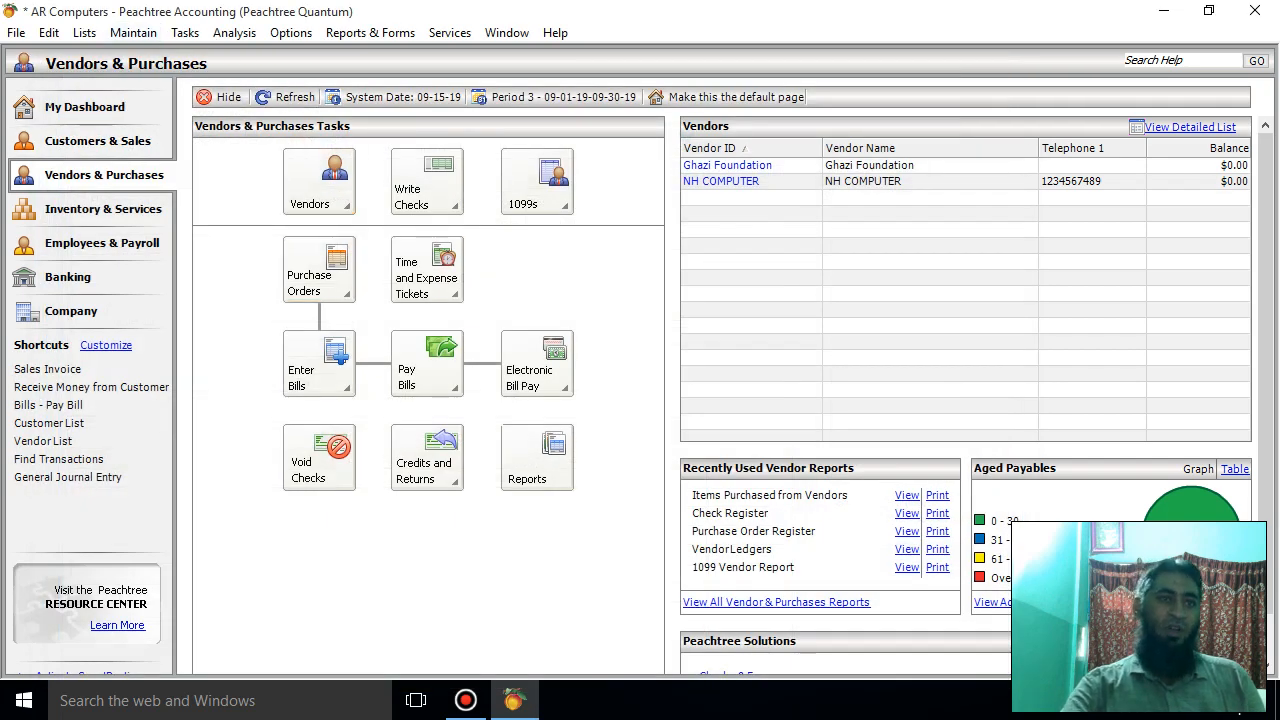
left_click(427, 460)
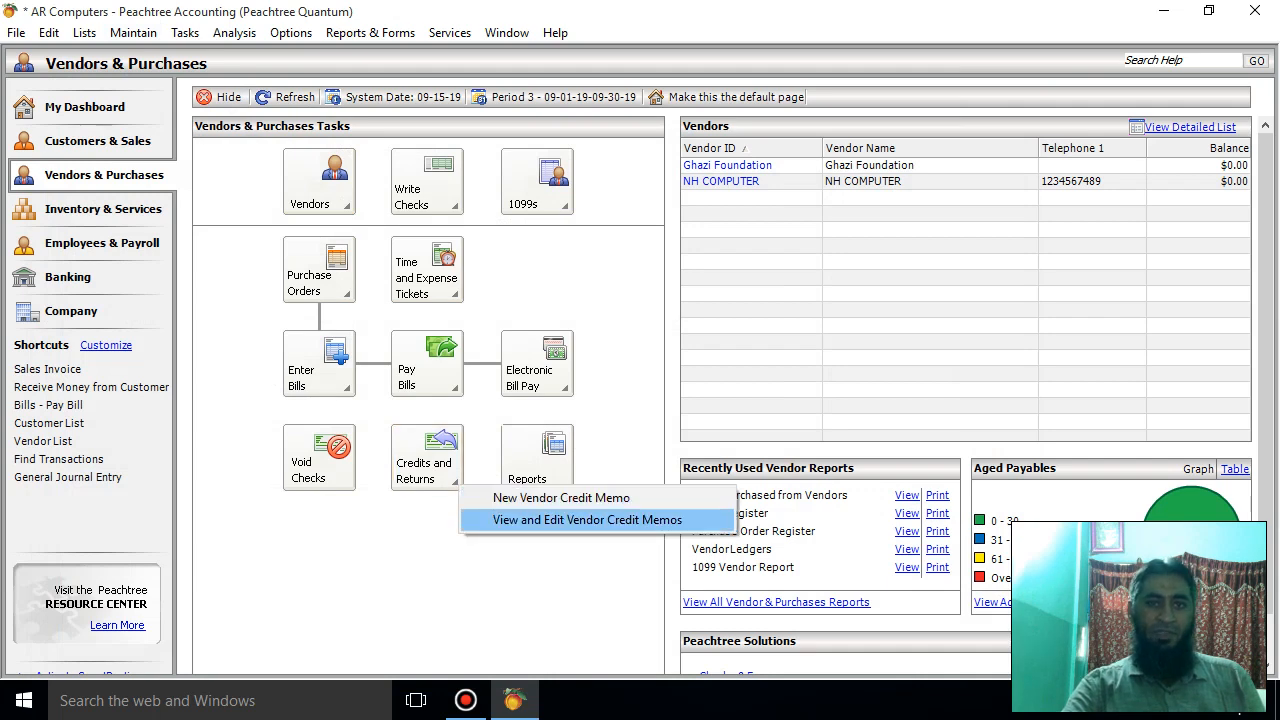
left_click(561, 497)
left_click(266, 111)
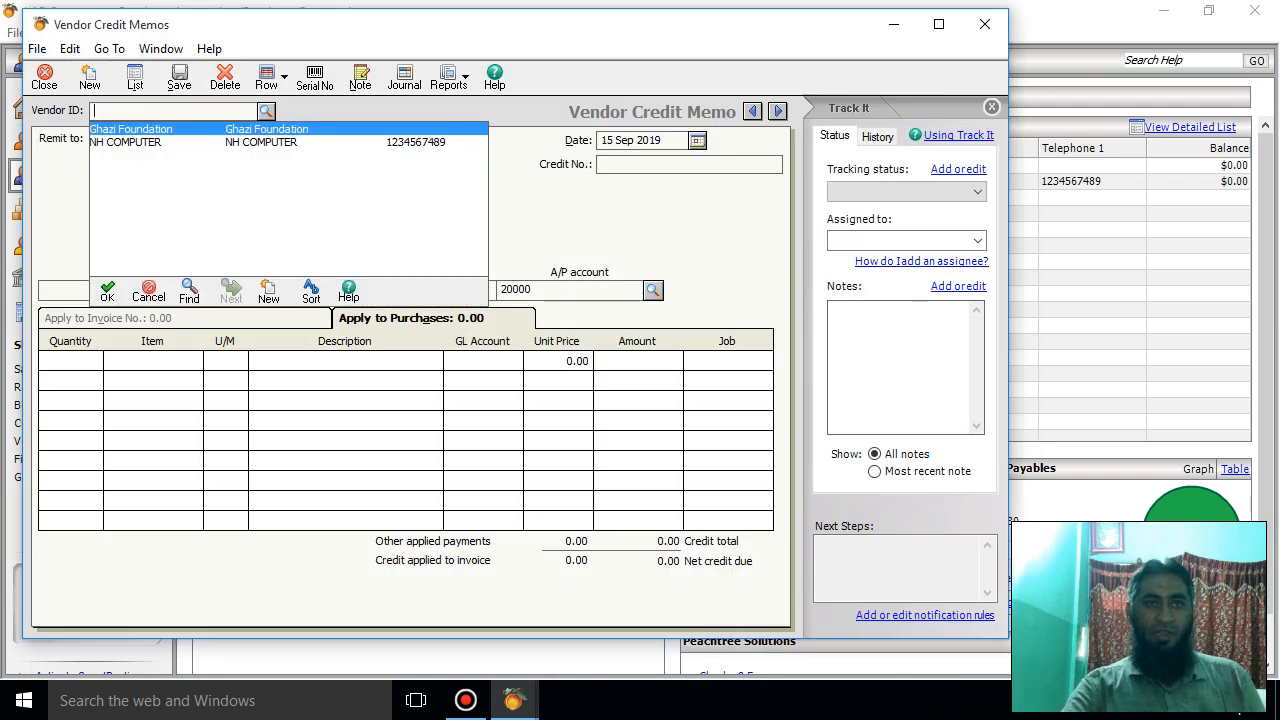
left_click(238, 143)
key("Tab")
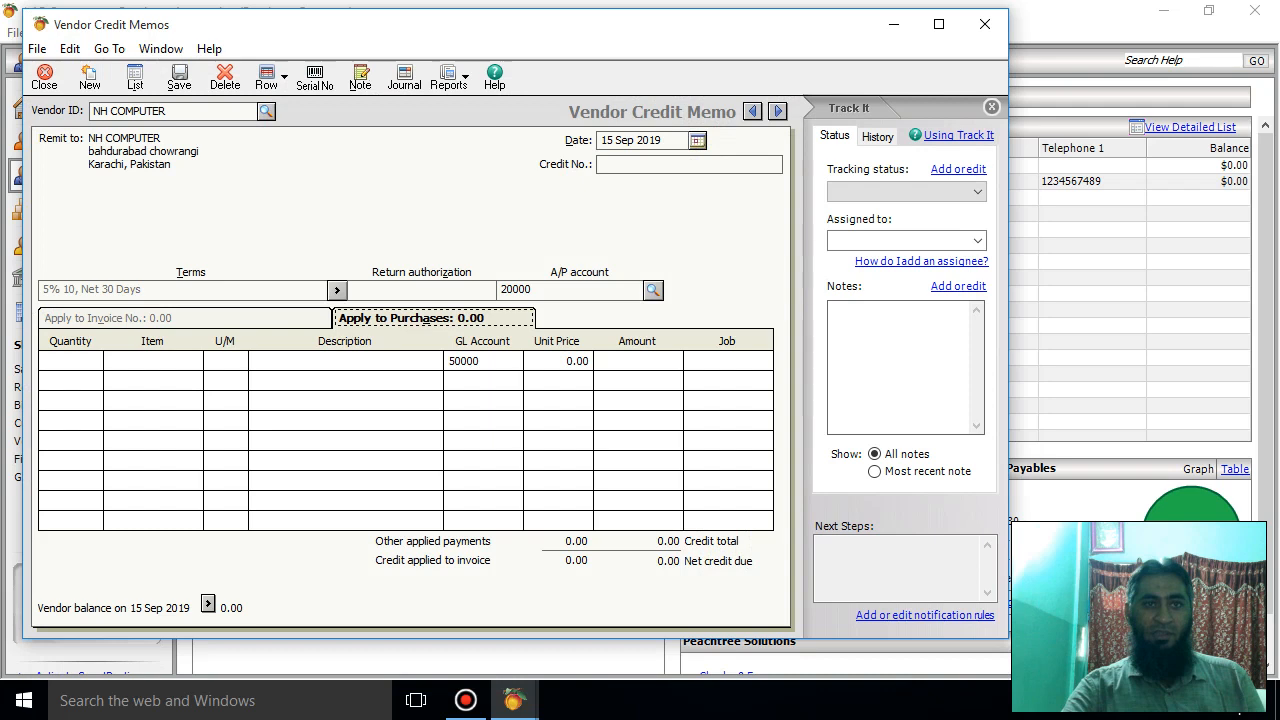
left_click(266, 111)
left_click(238, 128)
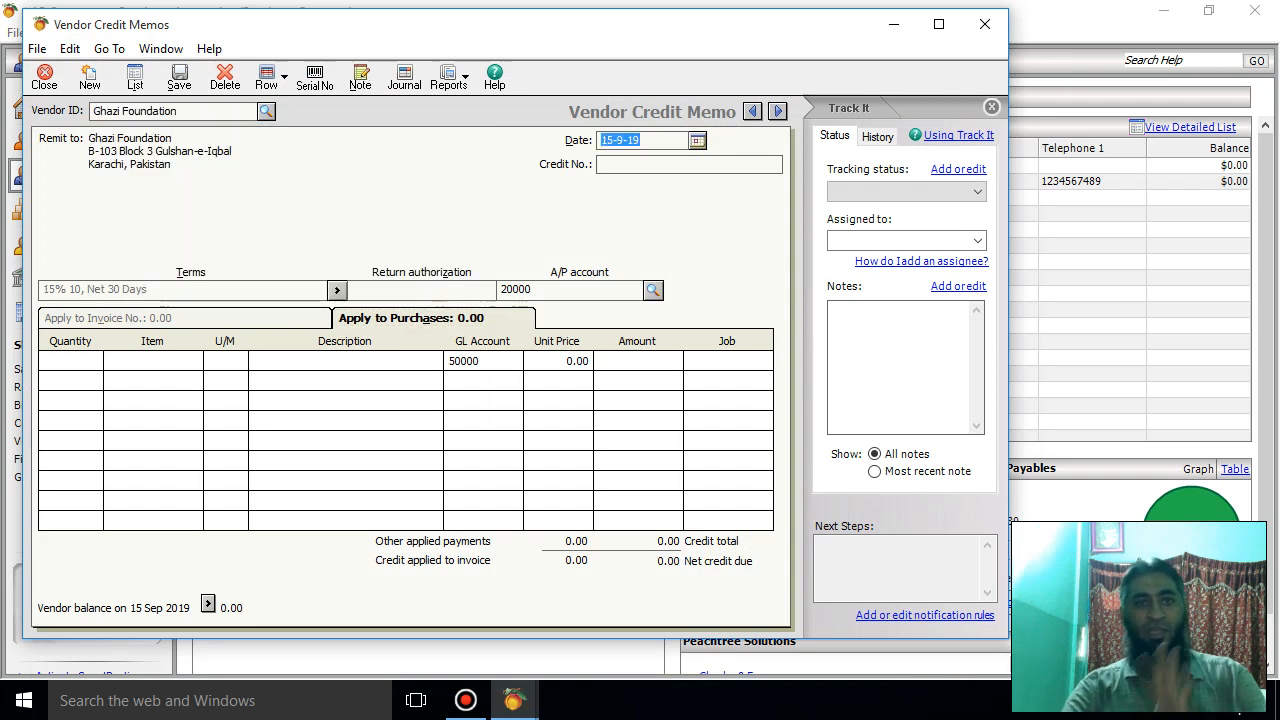
left_click(985, 24)
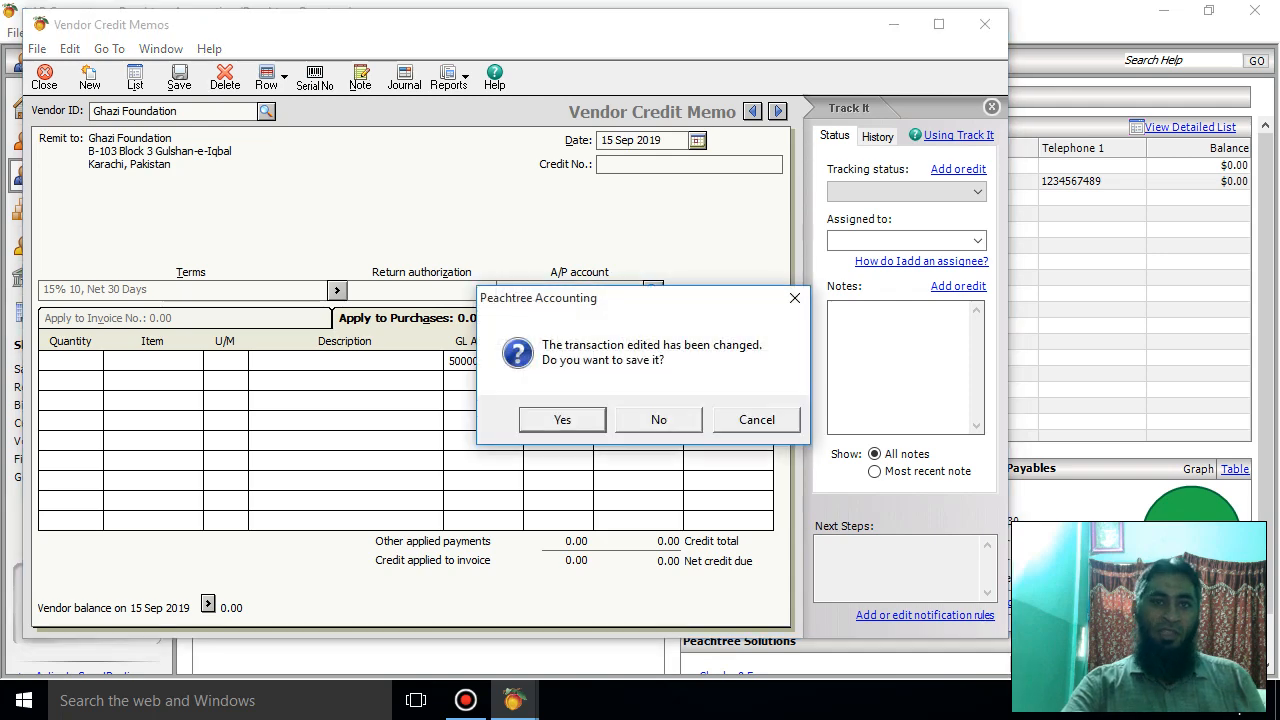
left_click(657, 419)
Step: Start a new bill for vendor Ghazi Foundation
left_click(319, 365)
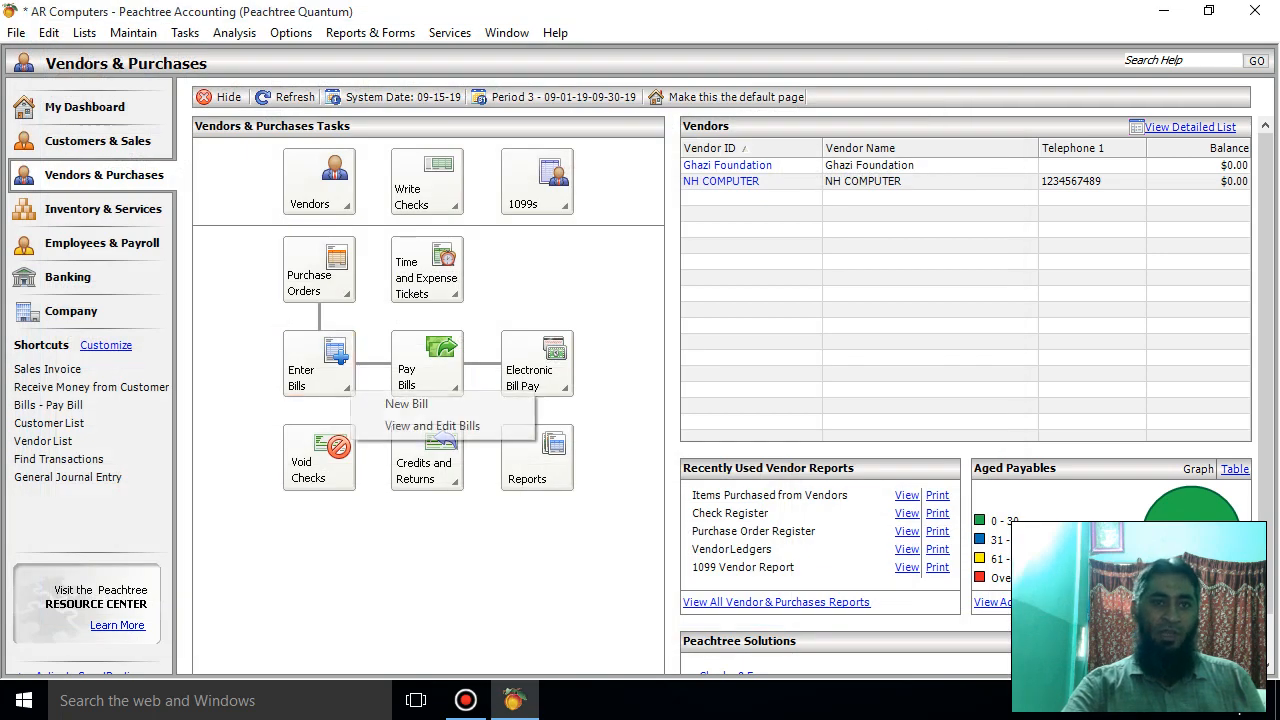
left_click(406, 403)
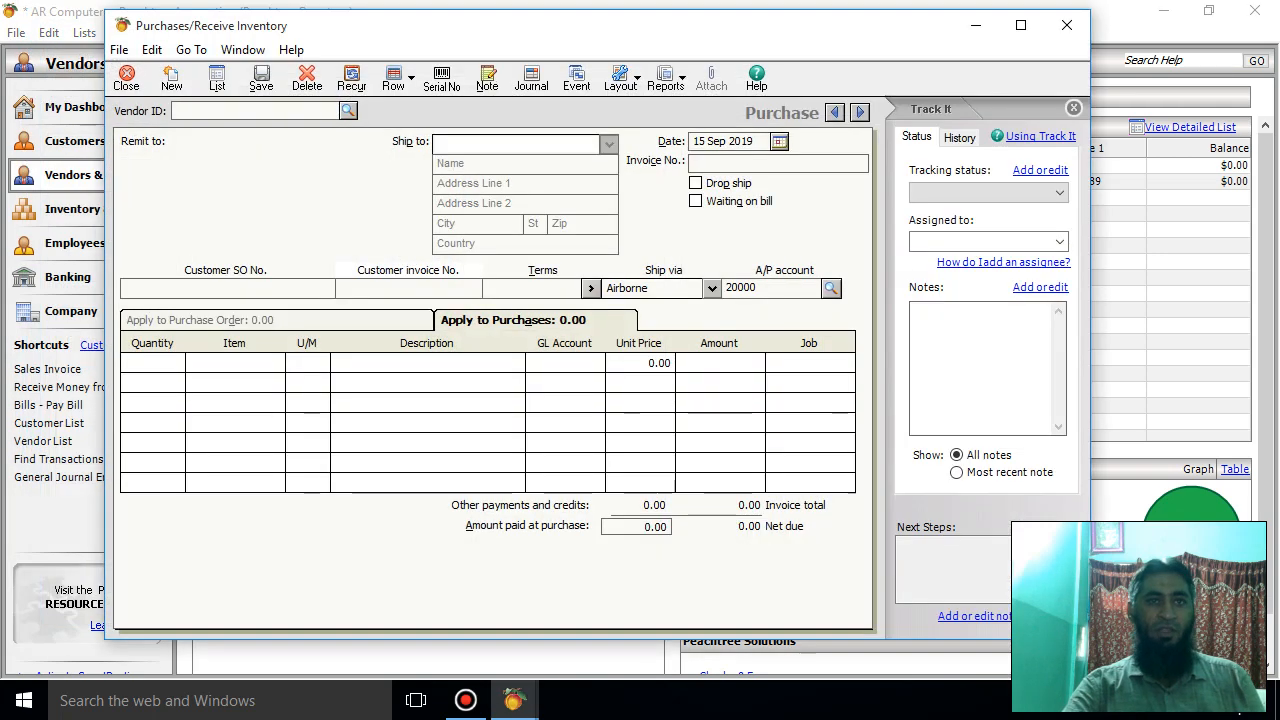
left_click(348, 110)
key("Return")
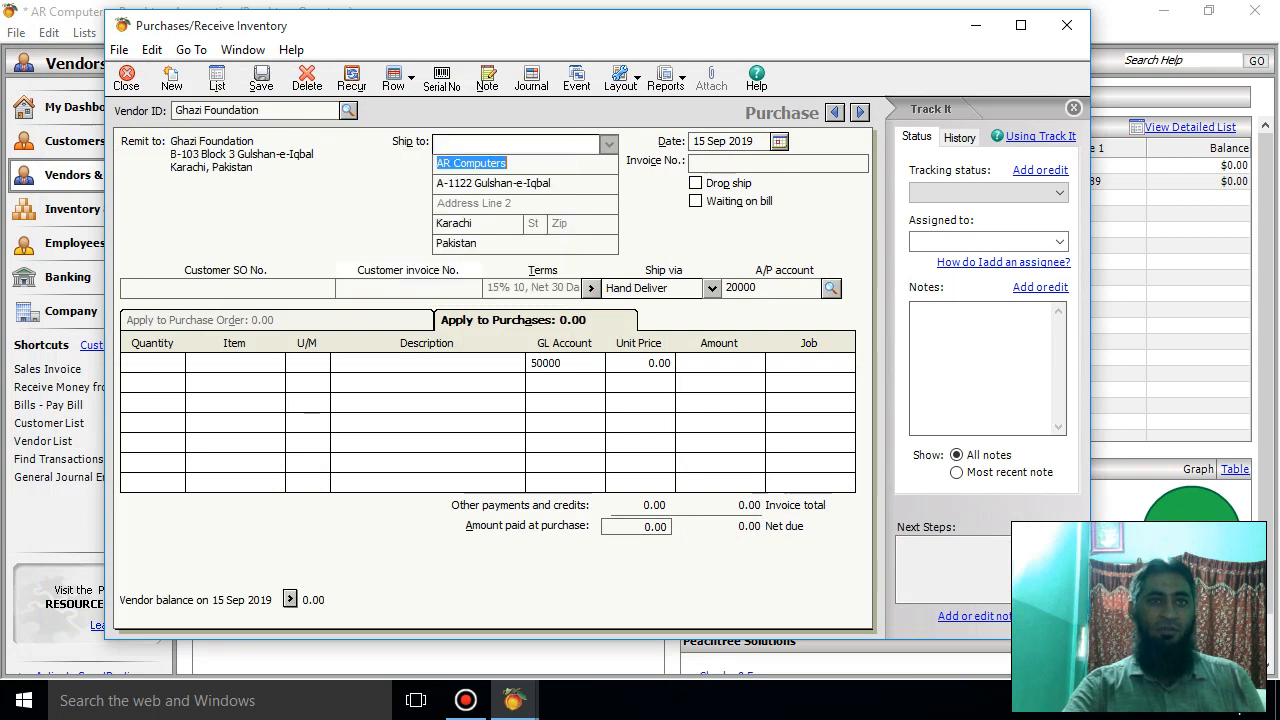
Step: Add item KB-D to the first line of the purchase with a quantity of 10
left_click(234, 363)
left_click(287, 362)
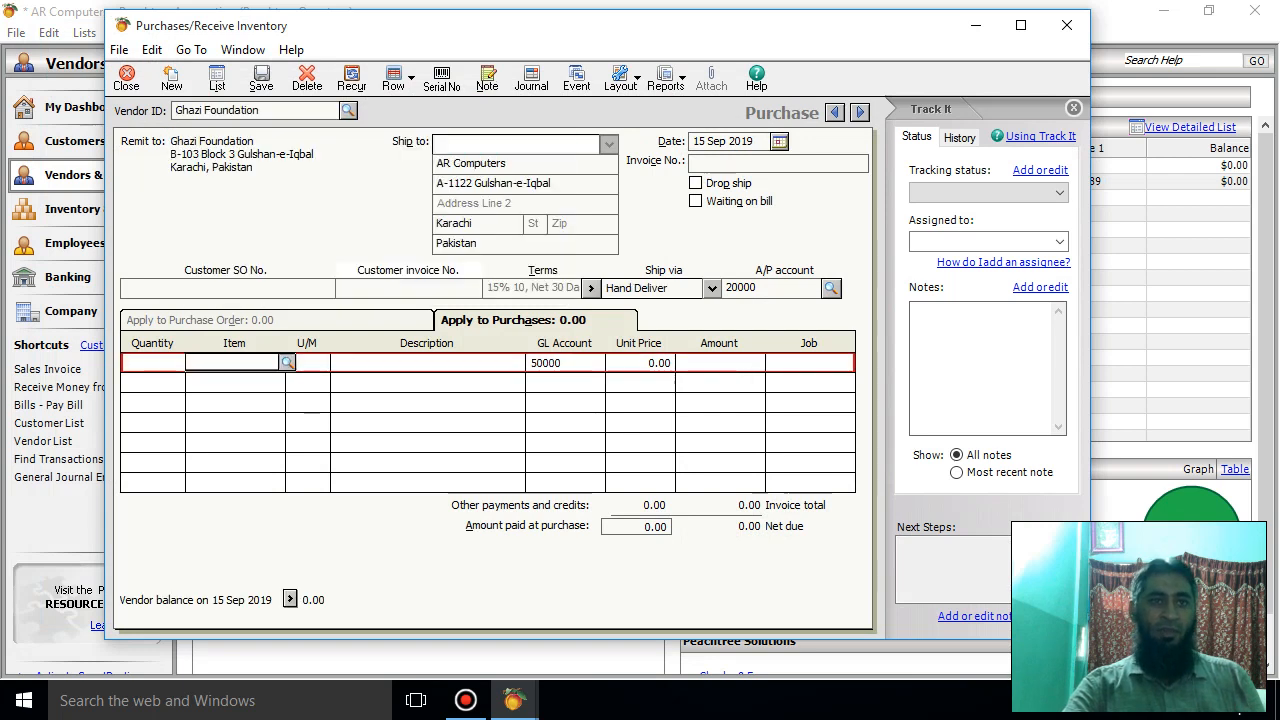
left_click(232, 507)
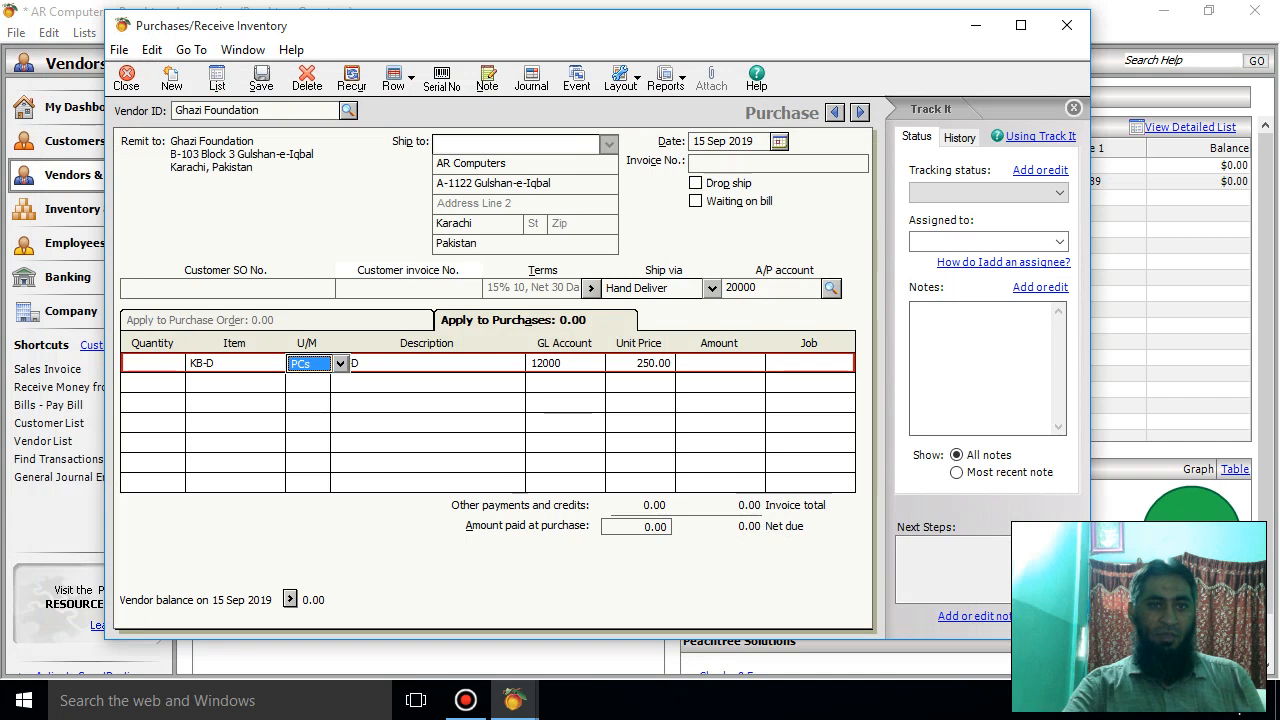
left_click(153, 363)
type("10")
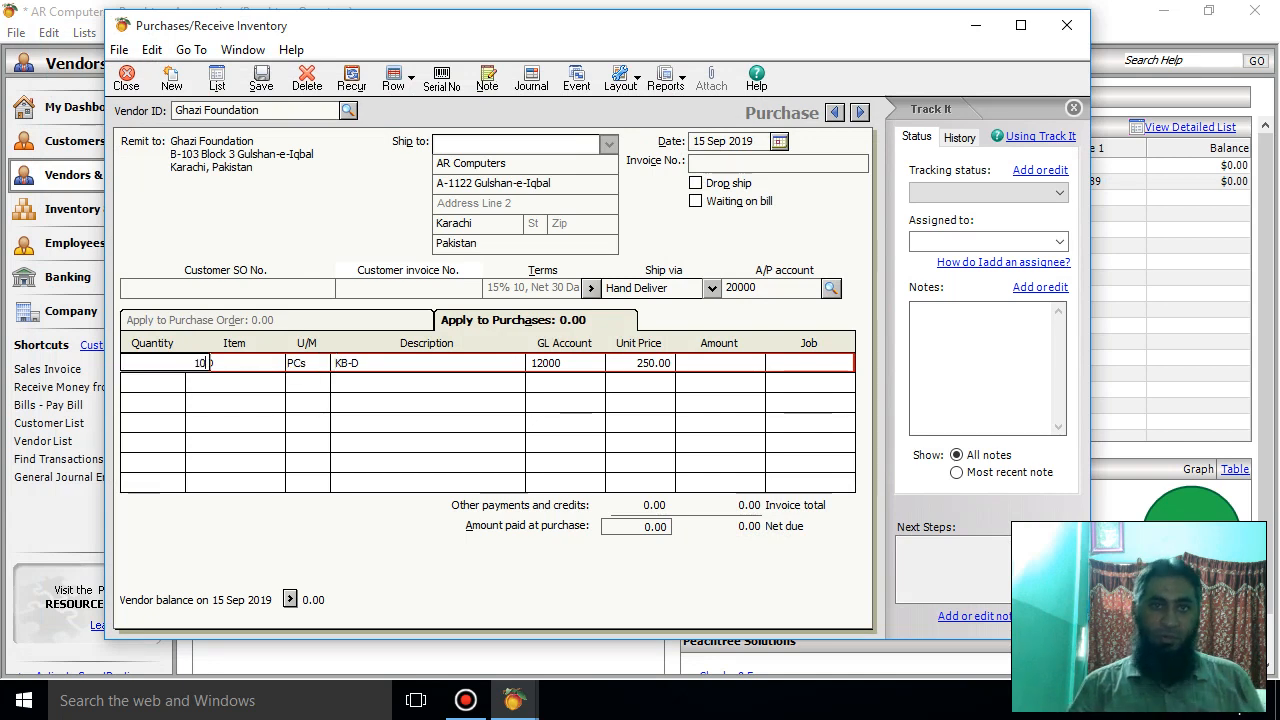
left_click(665, 363)
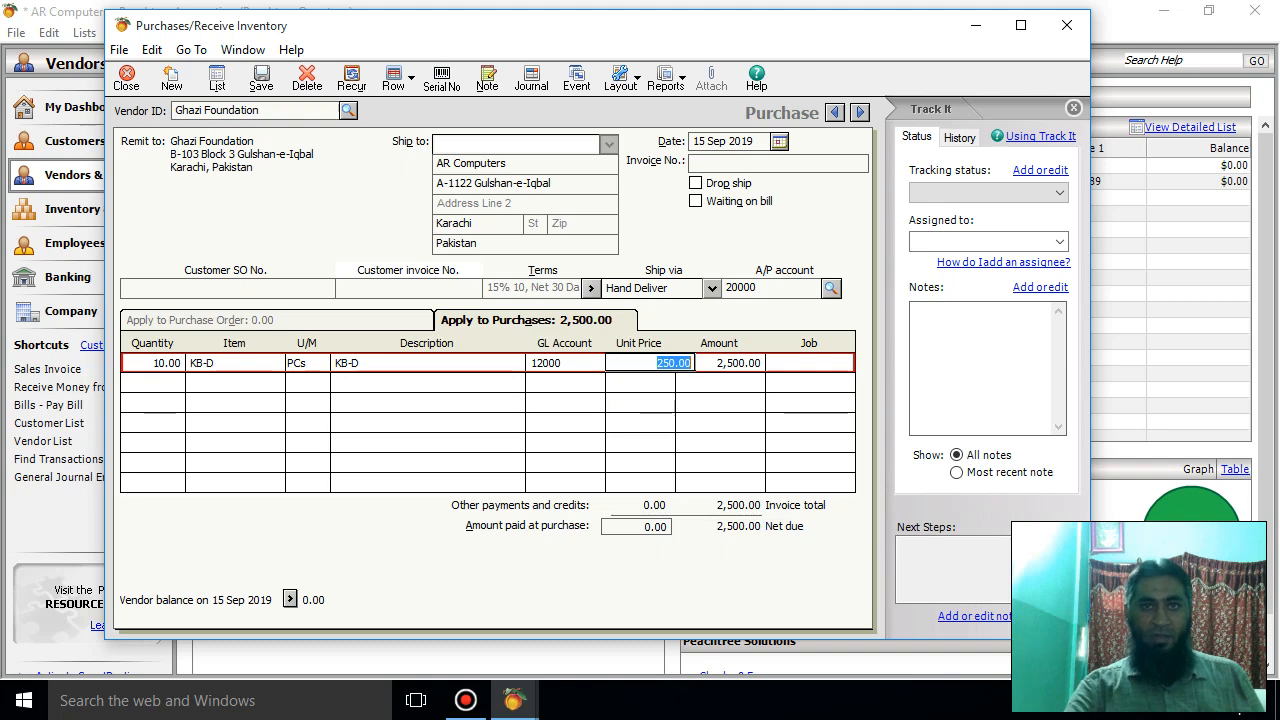
Step: Check the used invoice numbers in the Purchase List, set the bill's invoice number to 7, and save it
left_click(216, 78)
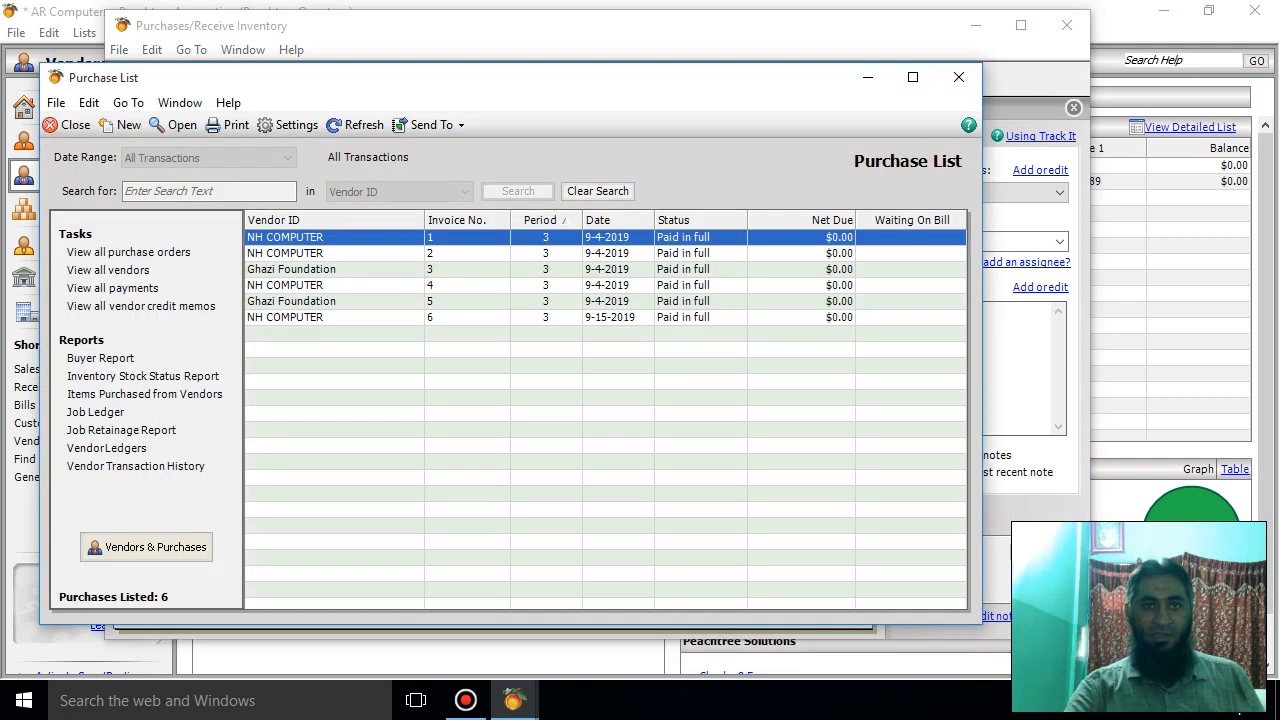
left_click(959, 77)
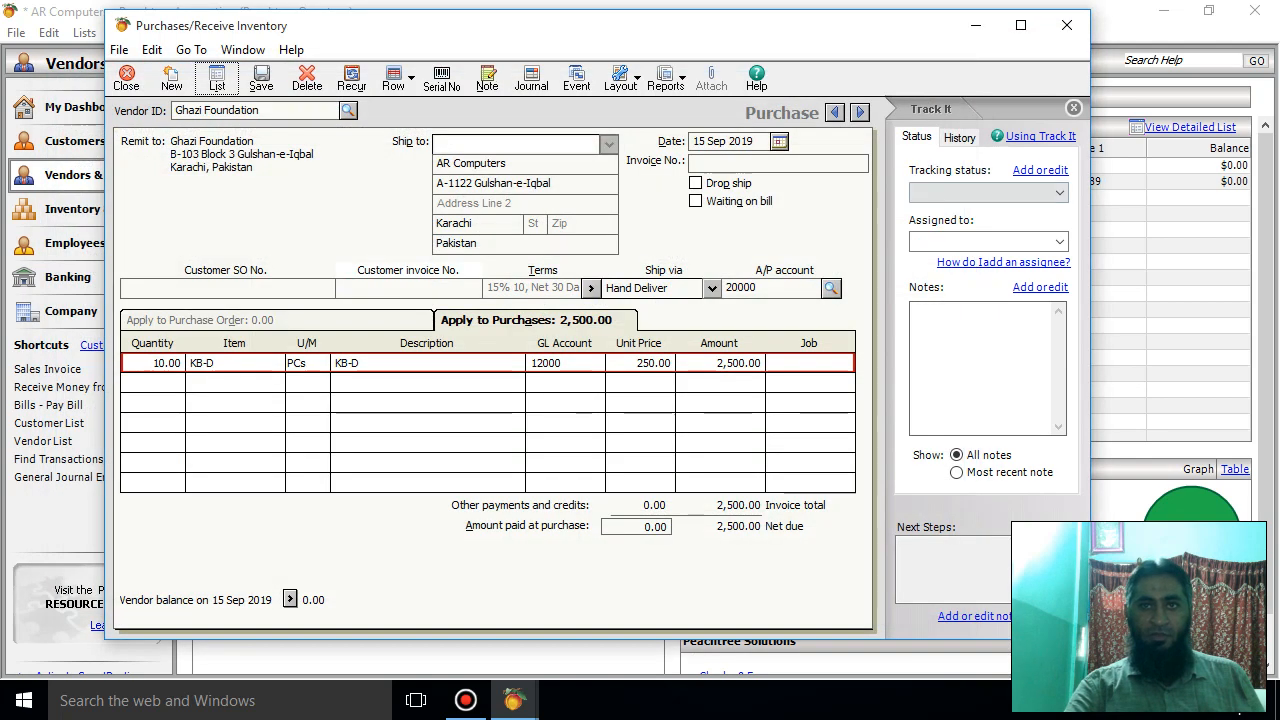
left_click(757, 163)
type("7")
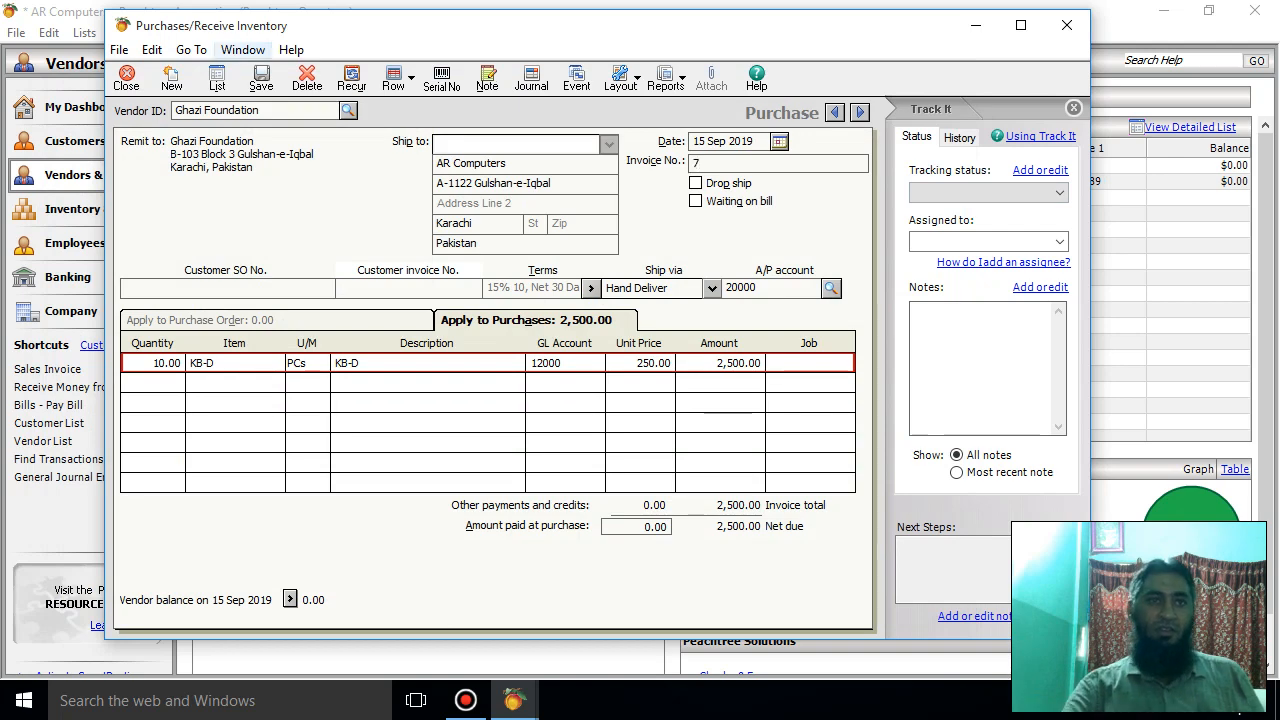
left_click(261, 78)
left_click(126, 78)
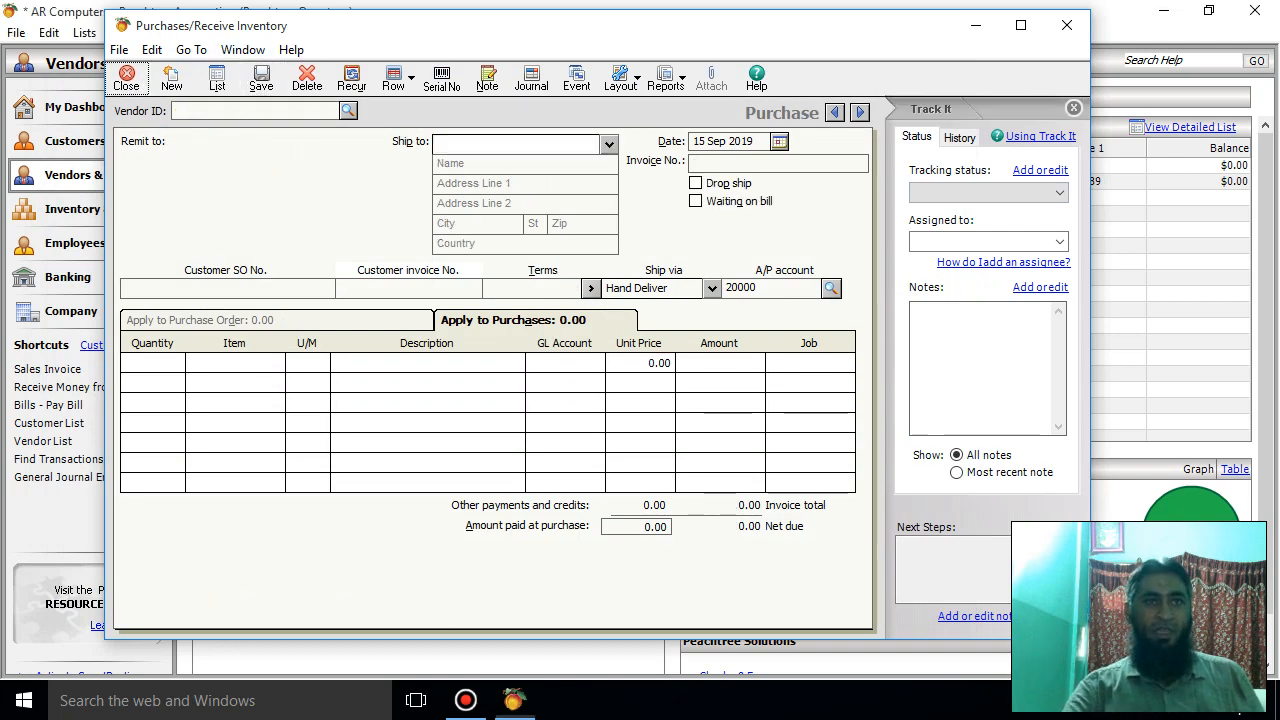
Step: Create a new vendor credit memo for Ghazi Foundation and apply it to invoice 7
left_click(455, 482)
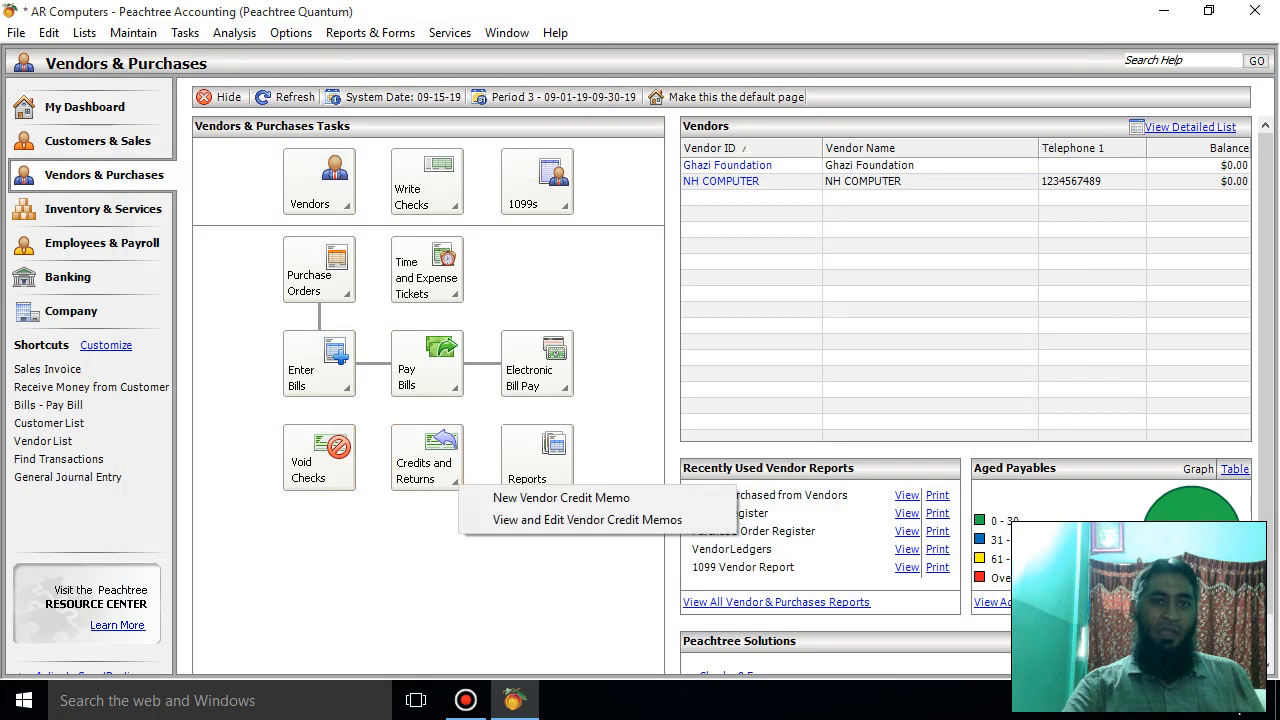
left_click(560, 497)
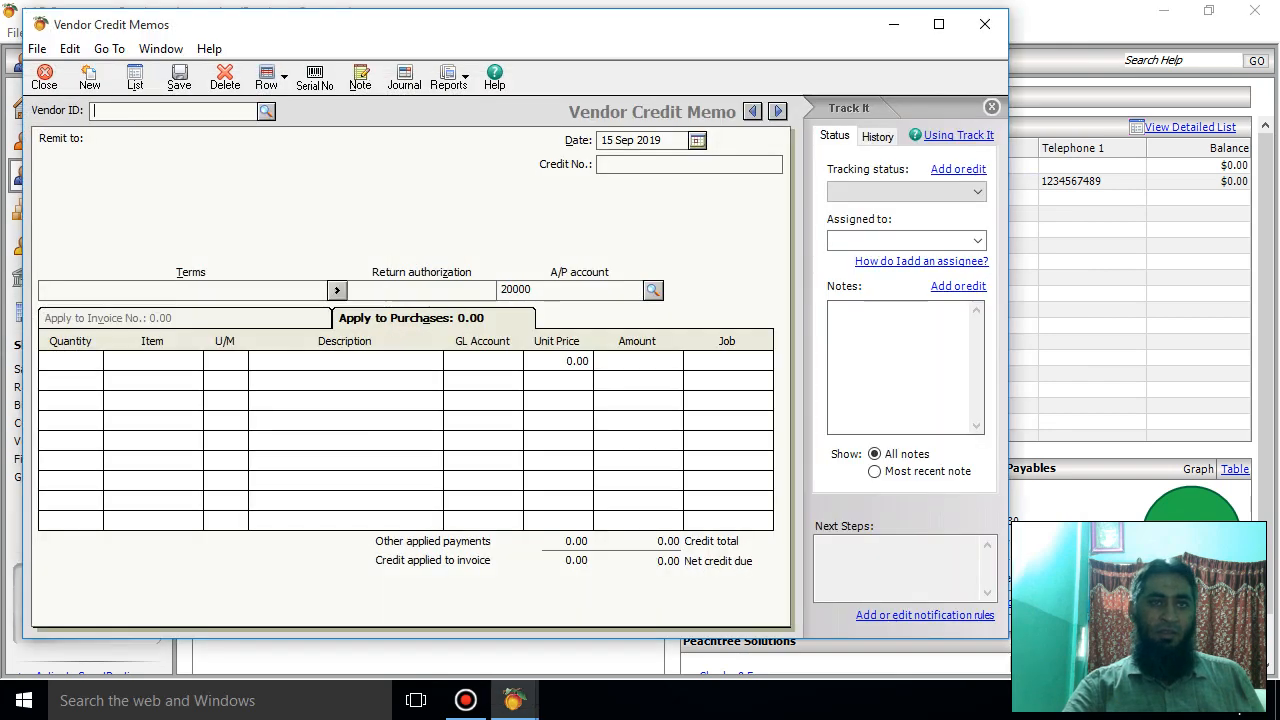
key("shift+slash")
key("Return")
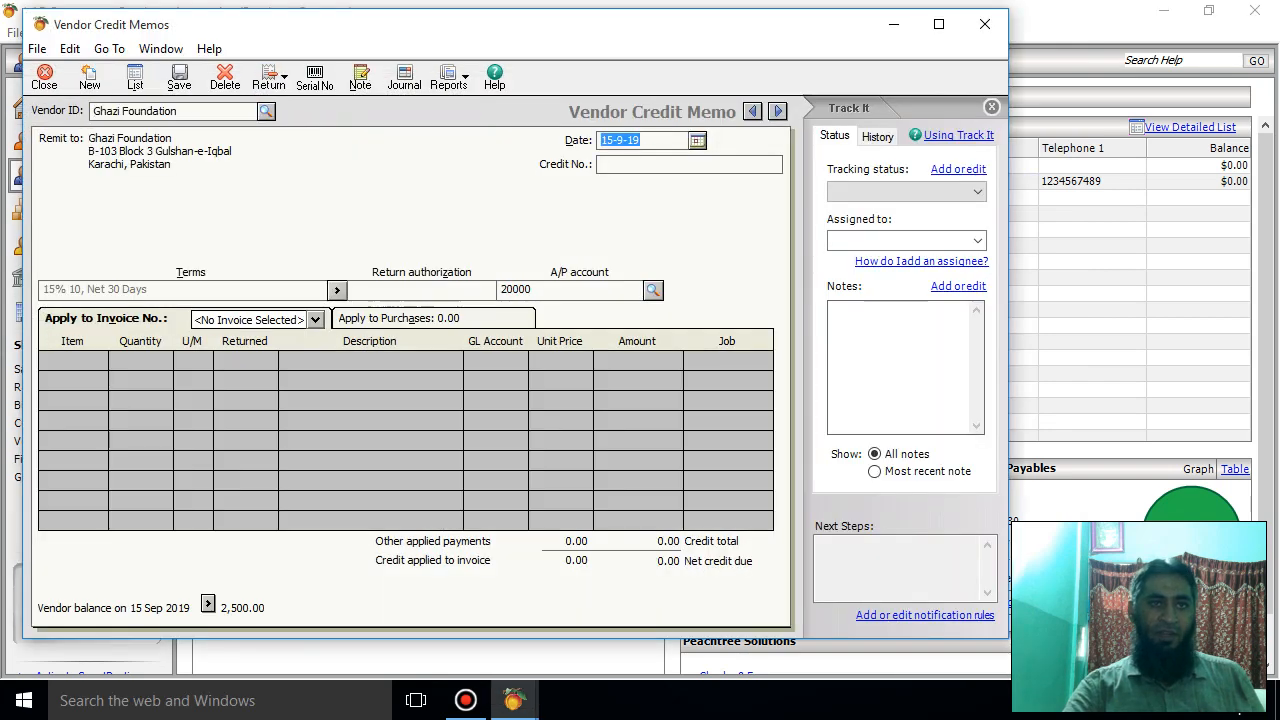
left_click(315, 320)
key("Down")
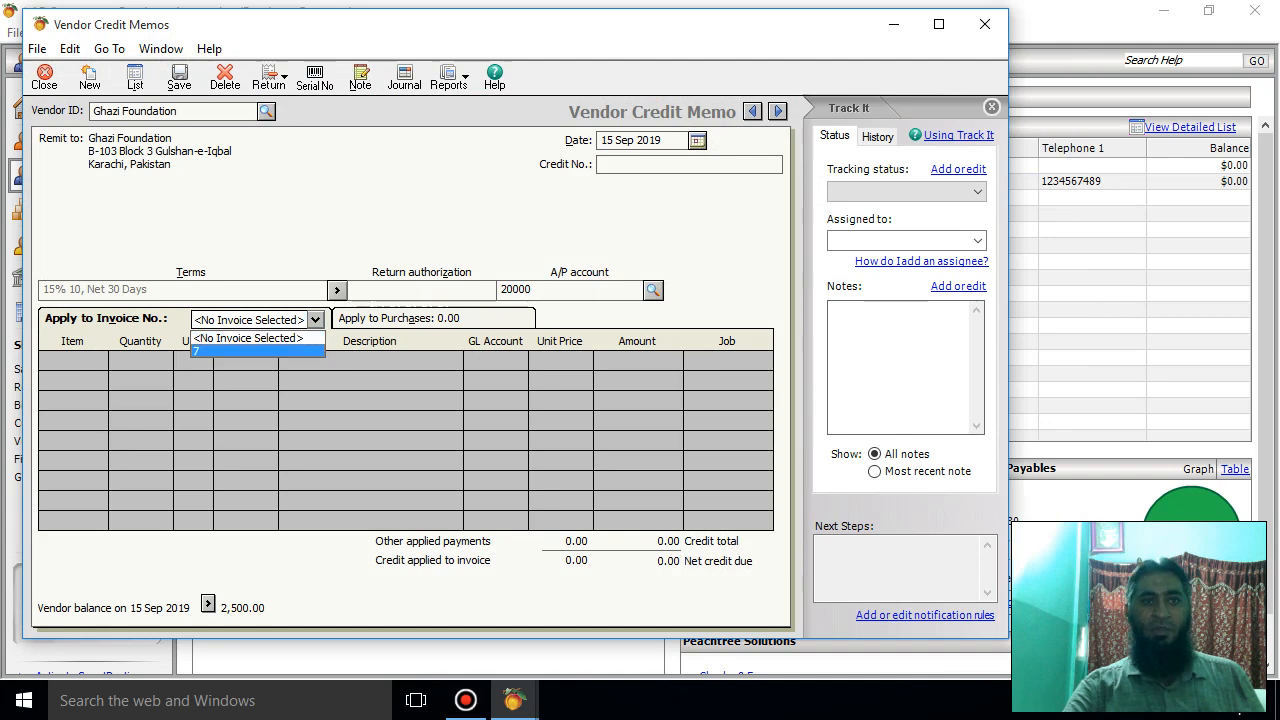
key("Return")
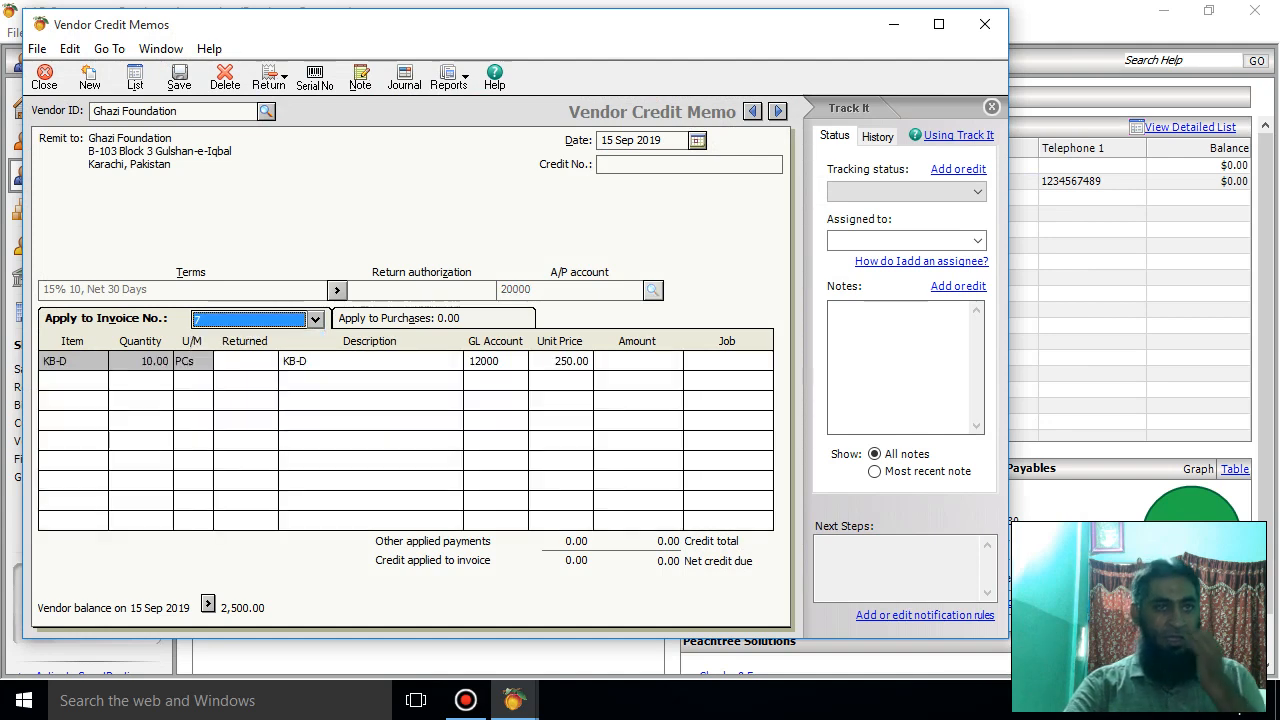
Step: Enter a returned quantity of 2 for item KB-D in the vendor credit memo
key("Return")
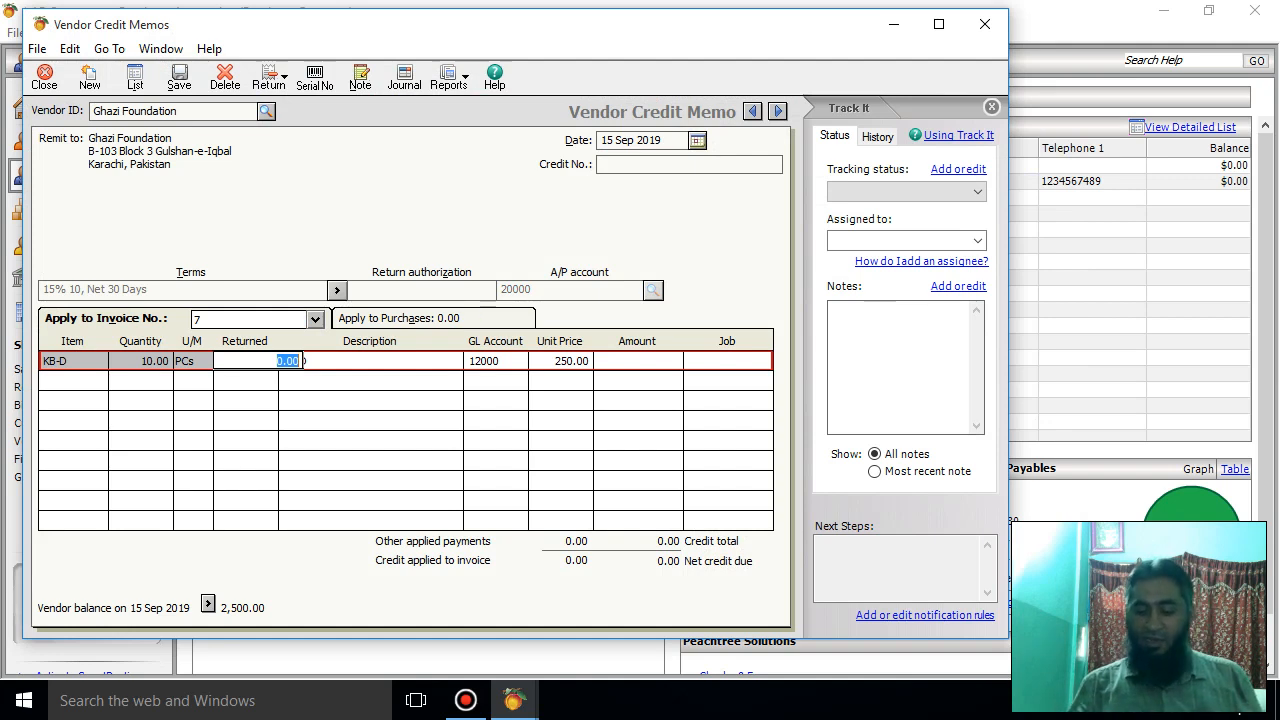
type("2")
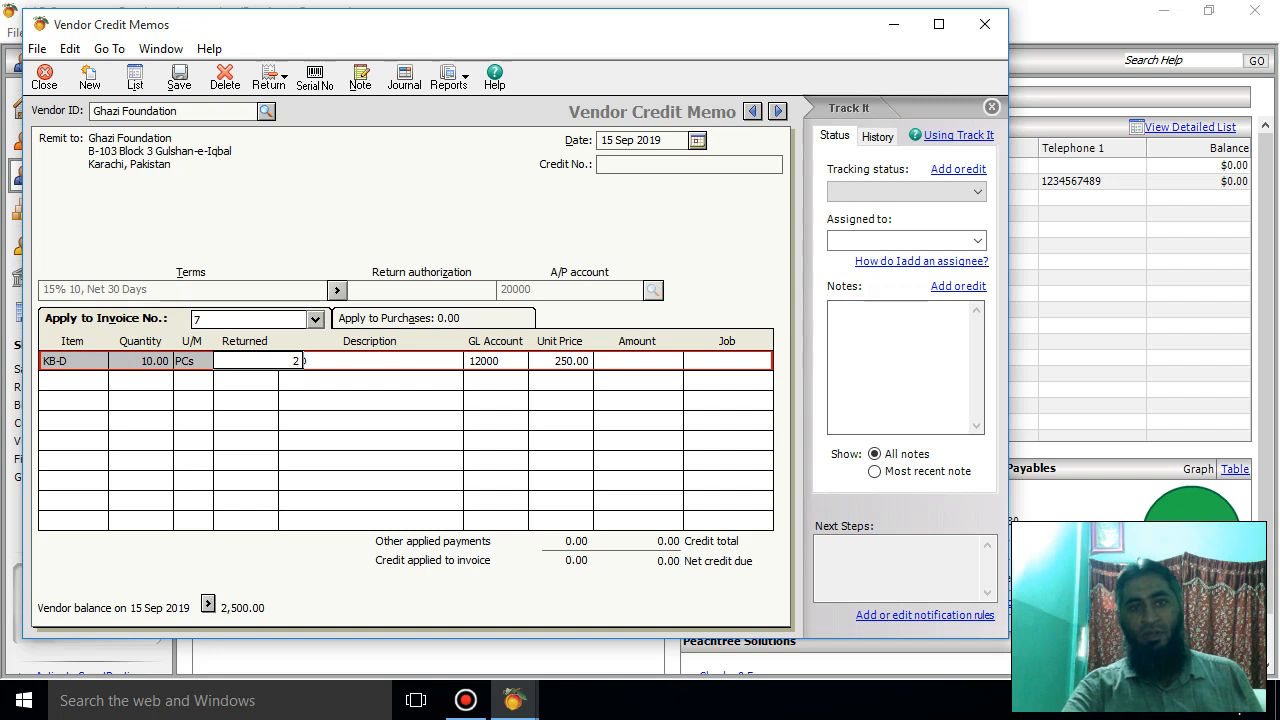
key("Return")
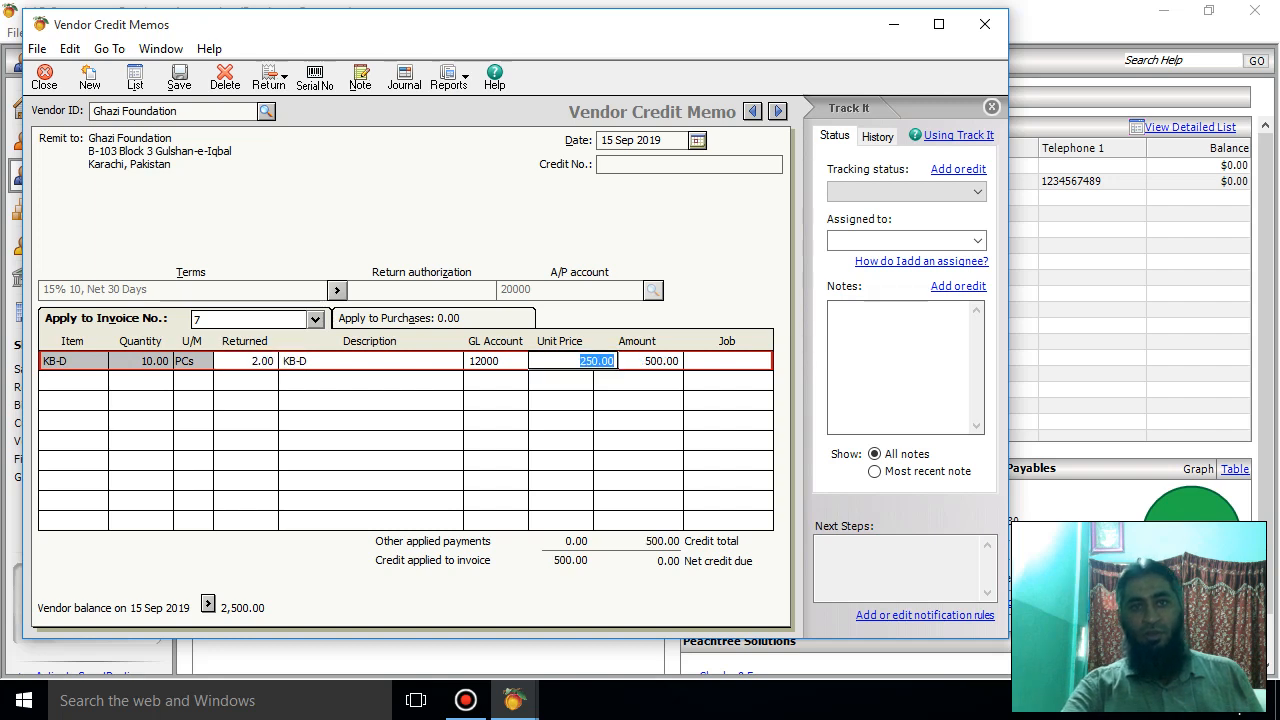
Step: Save the credit memo with credit number 0002, close it, and refresh the Vendors & Purchases overview
left_click(650, 164)
type("0002")
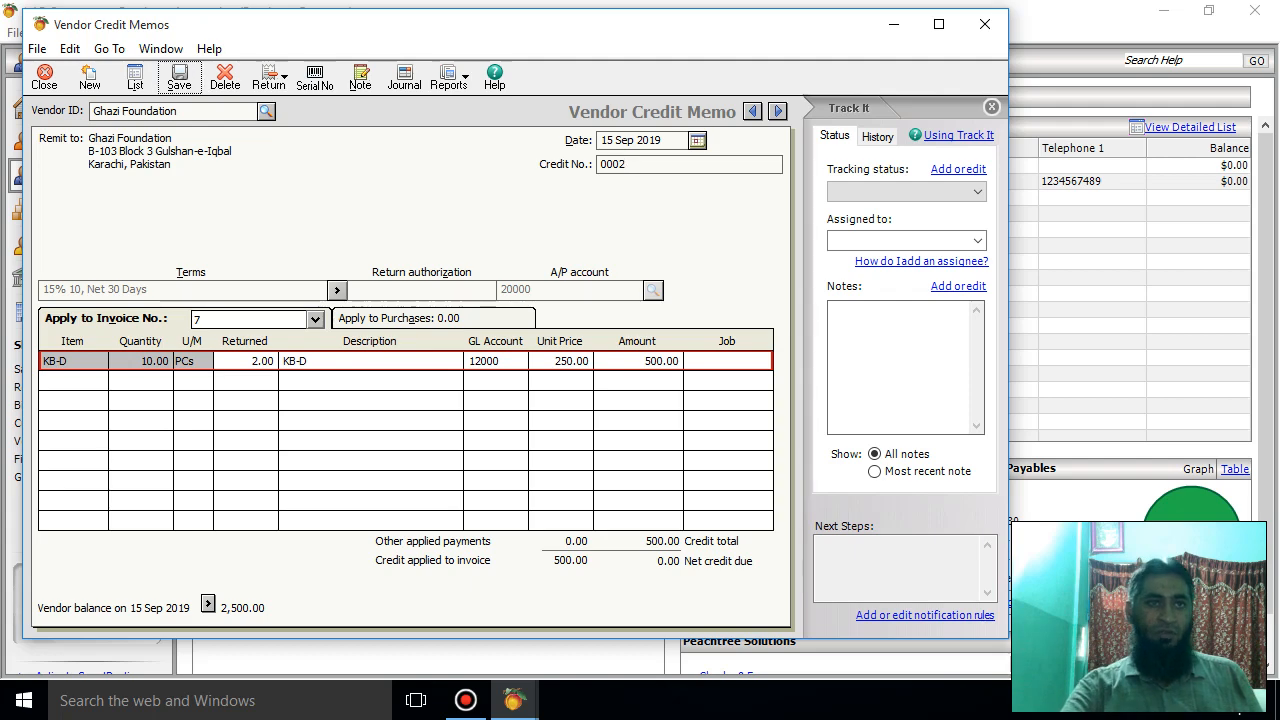
left_click(179, 78)
left_click(44, 78)
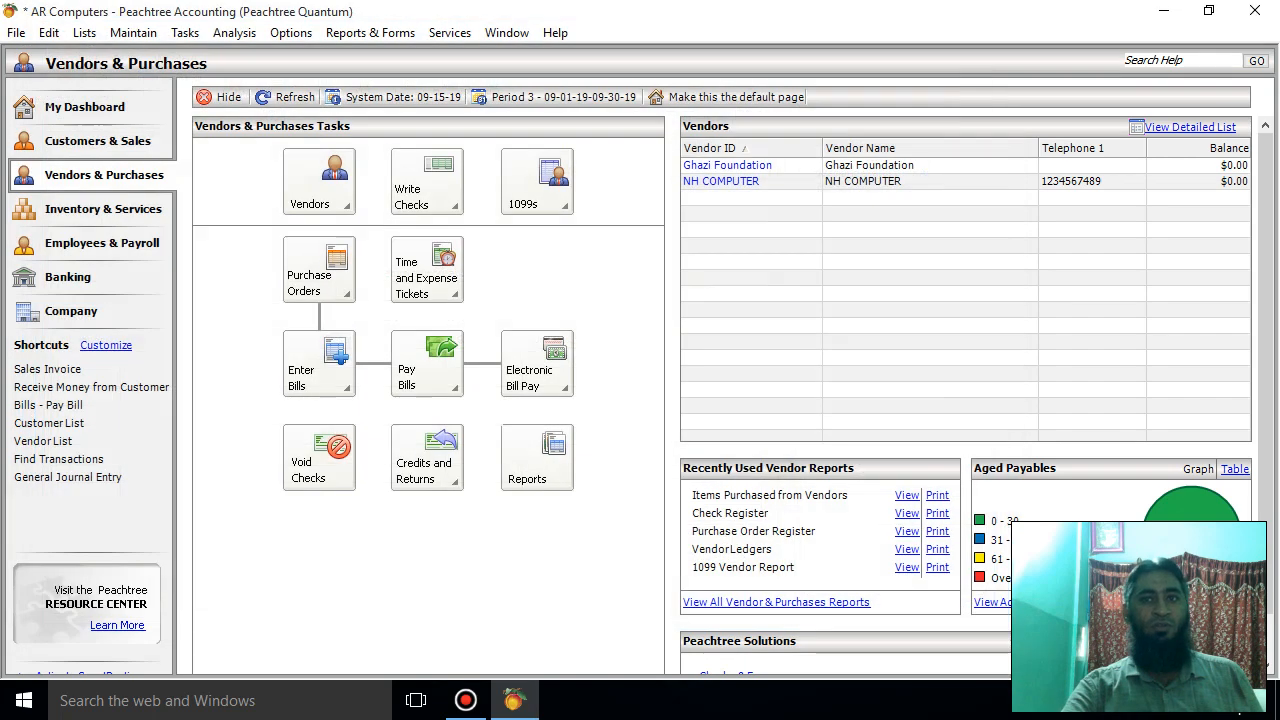
left_click(290, 97)
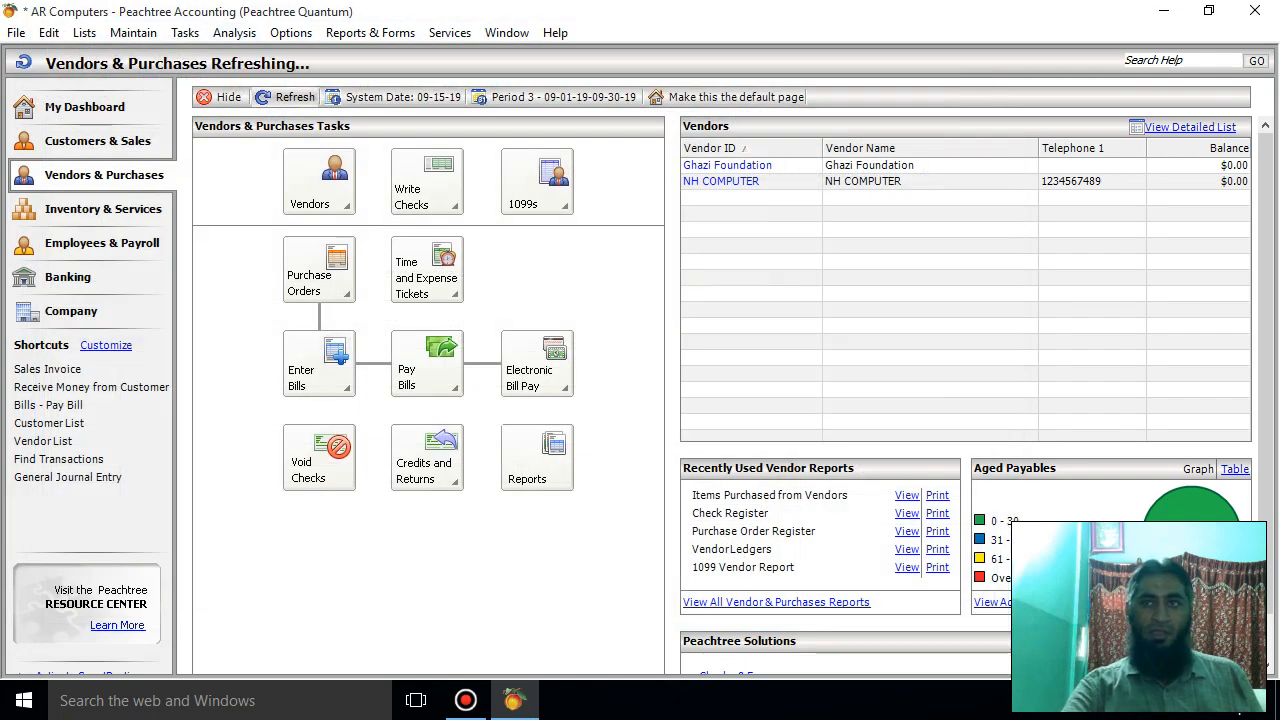